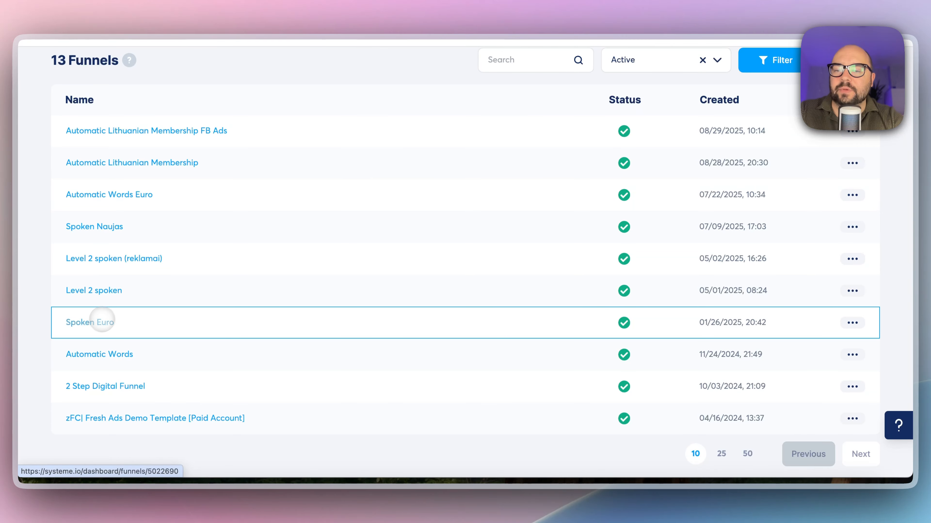
Open the Spoken Euro funnel, return to the sales funnels list and open the Level 2 spoken funnel
{"action": "left_click", "coordinate": [98, 325]}
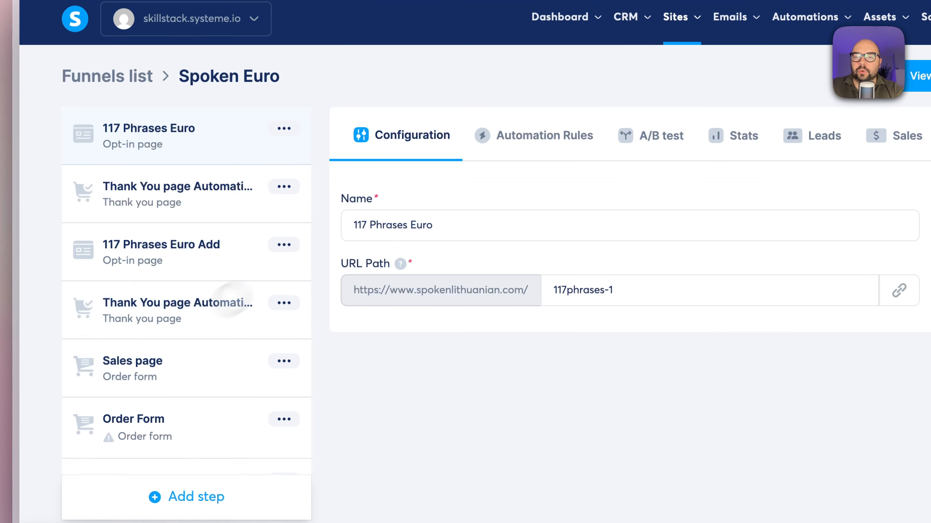
{"action": "mouse_move", "coordinate": [647, 52]}
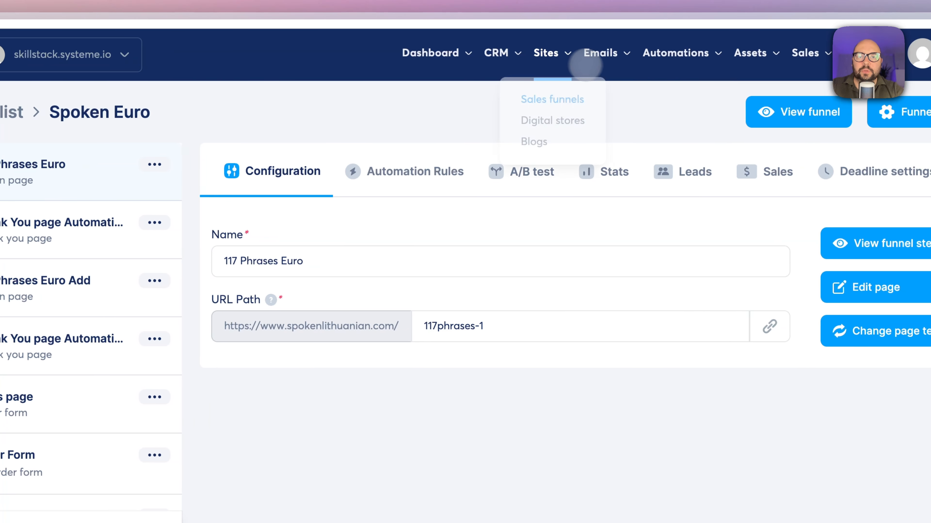
{"action": "left_click", "coordinate": [549, 106]}
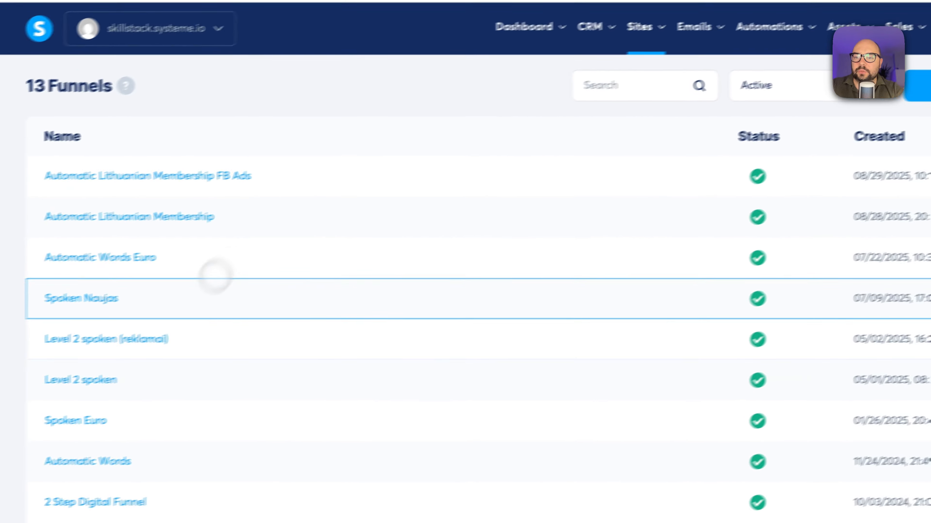
{"action": "left_click", "coordinate": [125, 370]}
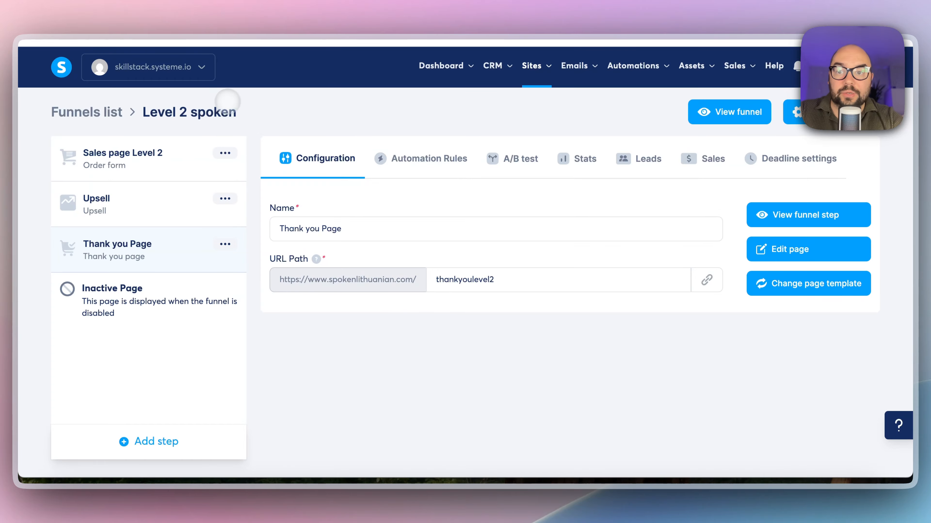
View the live page of the Sales page Level 2 step and look through its content
{"action": "left_click", "coordinate": [137, 159]}
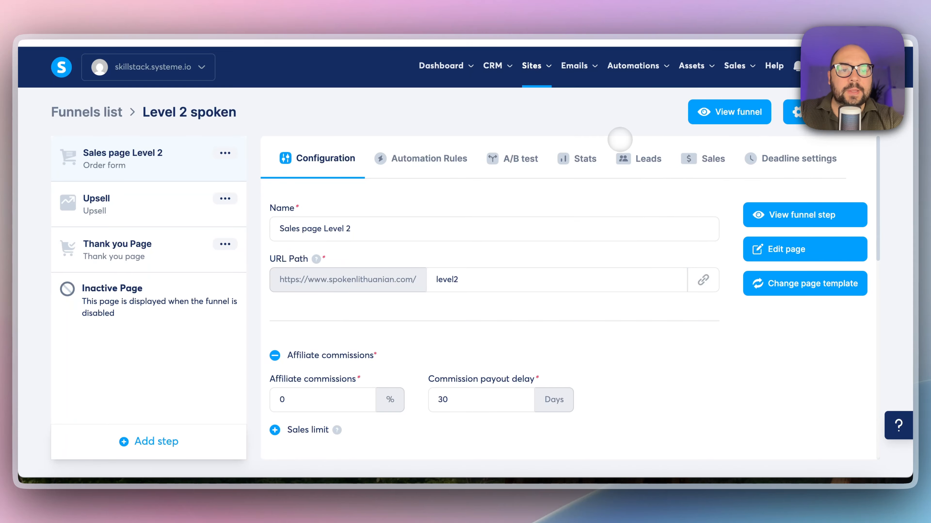
{"action": "left_click", "coordinate": [814, 206]}
{"action": "scroll", "coordinate": [482, 330], "scroll_direction": "down", "scroll_amount": 10}
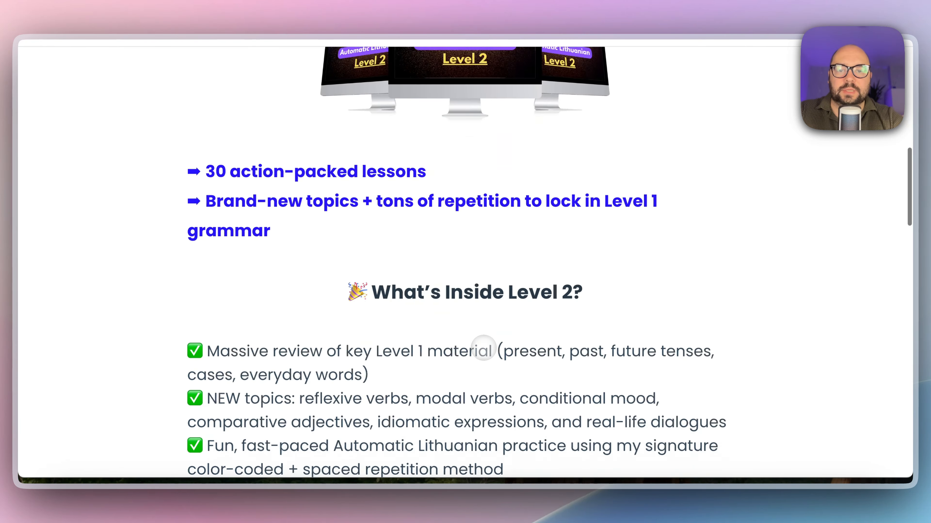
{"action": "scroll", "coordinate": [483, 348], "scroll_direction": "up", "scroll_amount": 10}
{"action": "scroll", "coordinate": [434, 418], "scroll_direction": "down", "scroll_amount": 2}
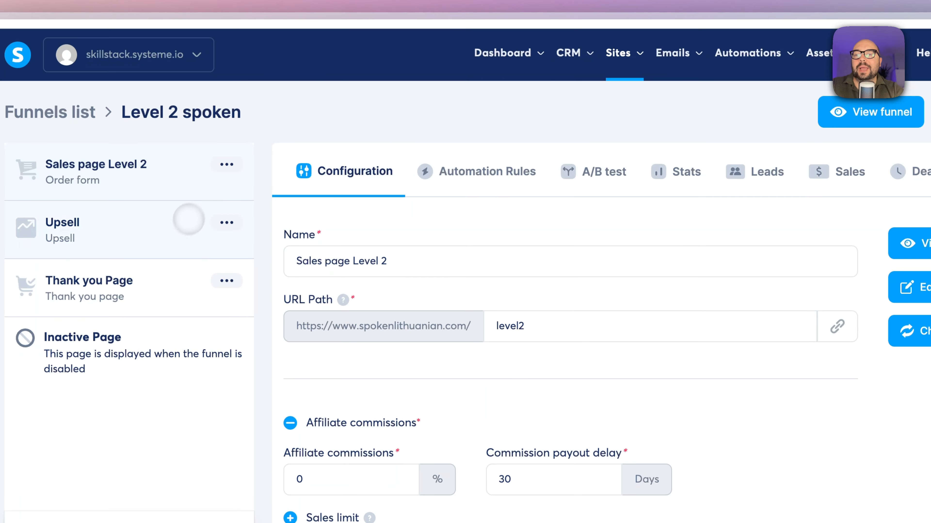
View the live page of the Upsell step and look through its coaching offer
{"action": "left_click", "coordinate": [189, 224]}
{"action": "left_click", "coordinate": [914, 244]}
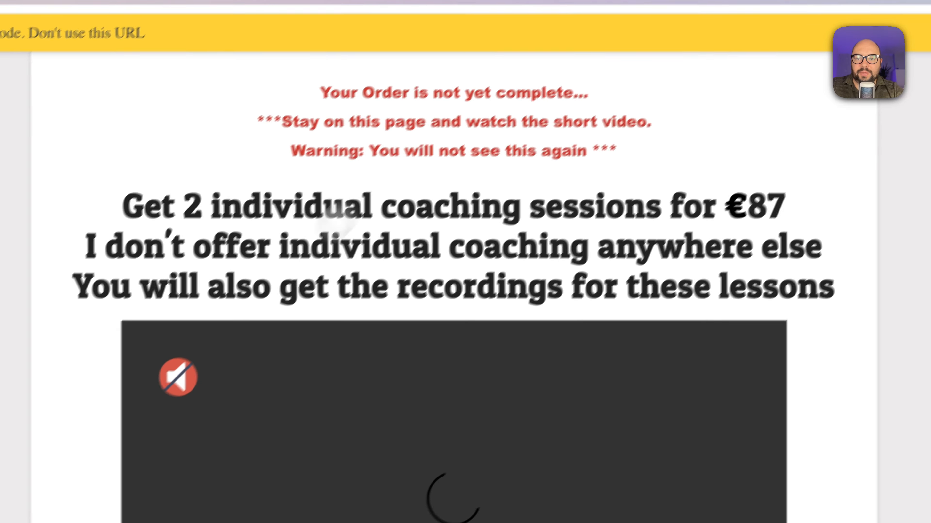
{"action": "scroll", "coordinate": [353, 374], "scroll_direction": "down", "scroll_amount": 10}
{"action": "scroll", "coordinate": [353, 374], "scroll_direction": "up", "scroll_amount": 10}
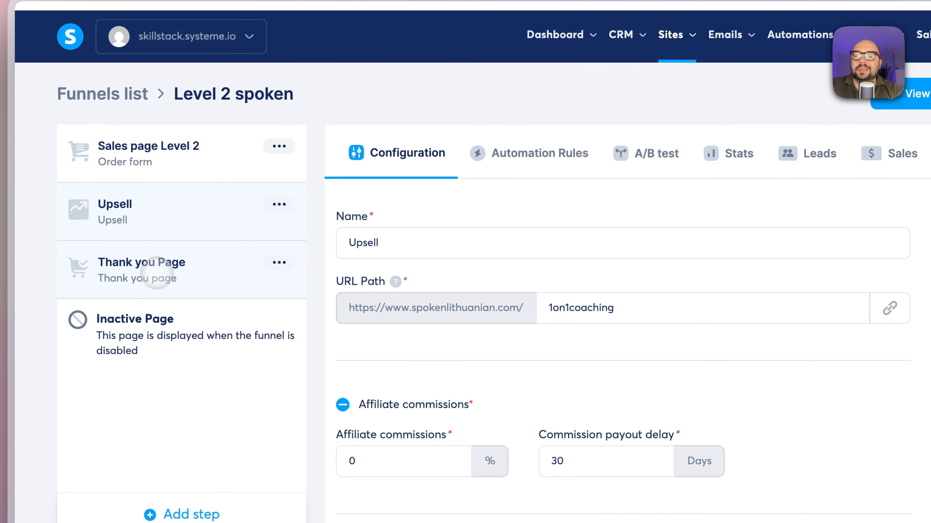
View the live page of the Thank you Page step and return to the funnel's configuration
{"action": "left_click", "coordinate": [159, 274]}
{"action": "left_click", "coordinate": [181, 205]}
{"action": "left_click", "coordinate": [179, 264]}
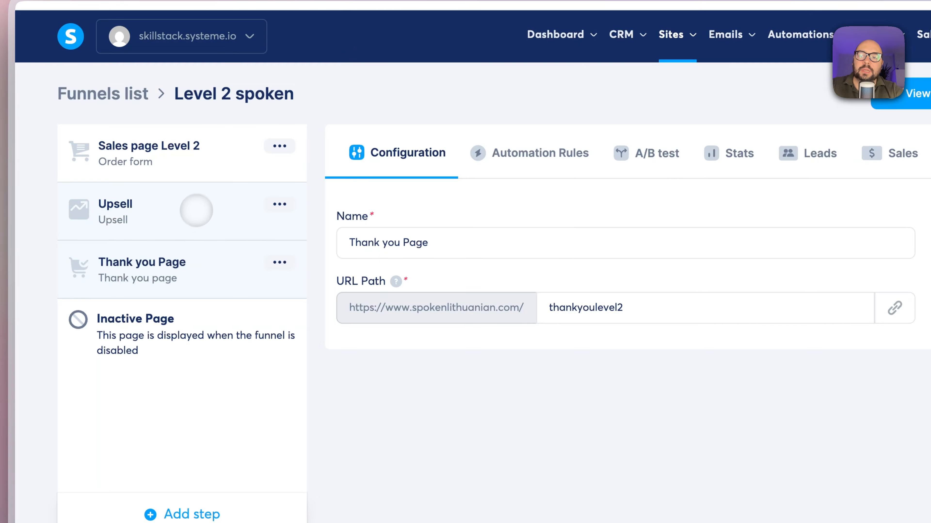
{"action": "left_click", "coordinate": [802, 230]}
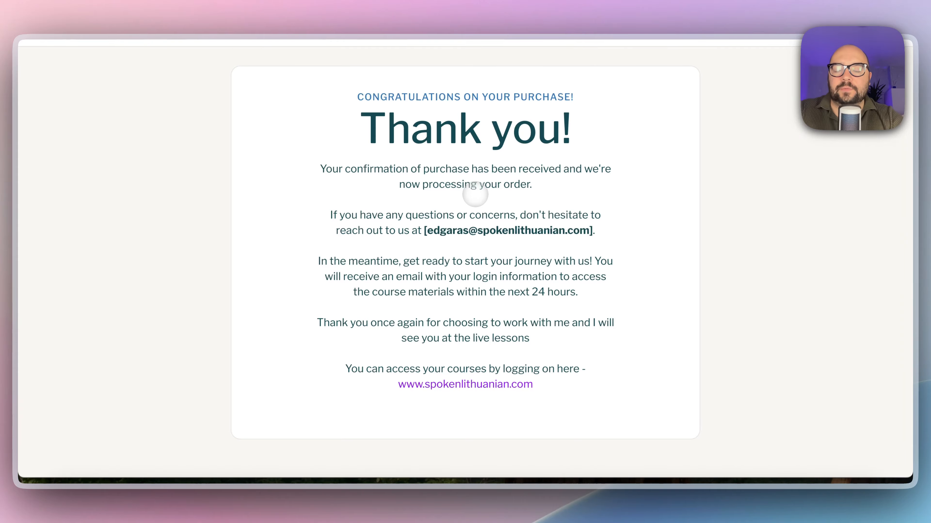
{"action": "left_click", "coordinate": [285, 2]}
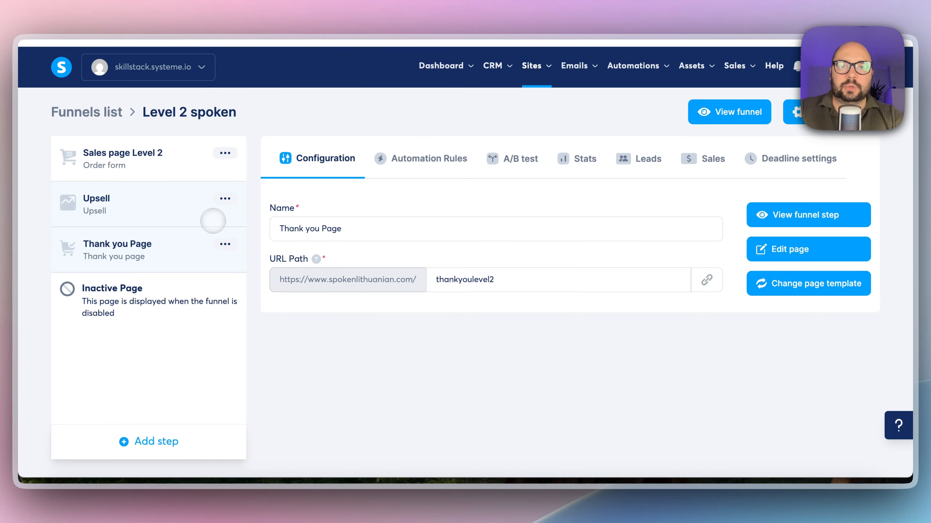
Go through the three steps of the Level 2 spoken funnel and review the live sales page again
{"action": "left_click", "coordinate": [157, 154]}
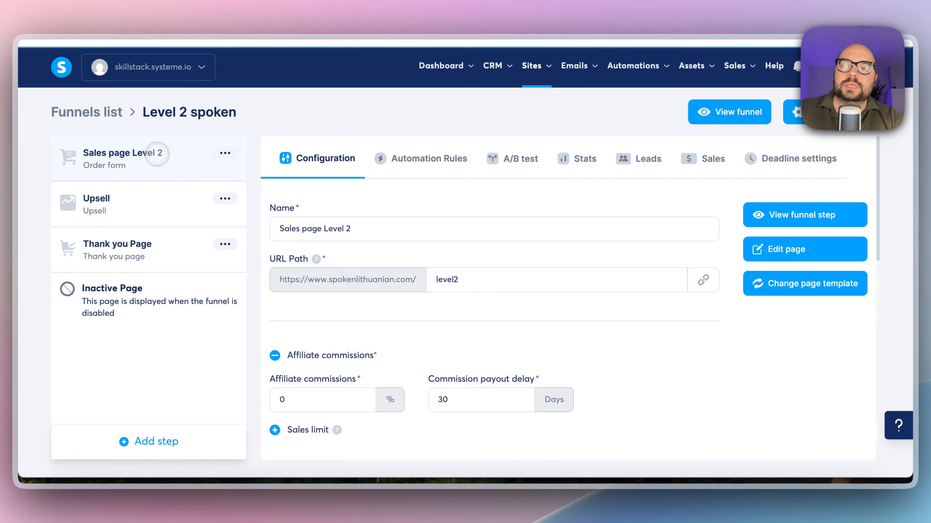
{"action": "left_click", "coordinate": [150, 203]}
{"action": "left_click", "coordinate": [148, 253]}
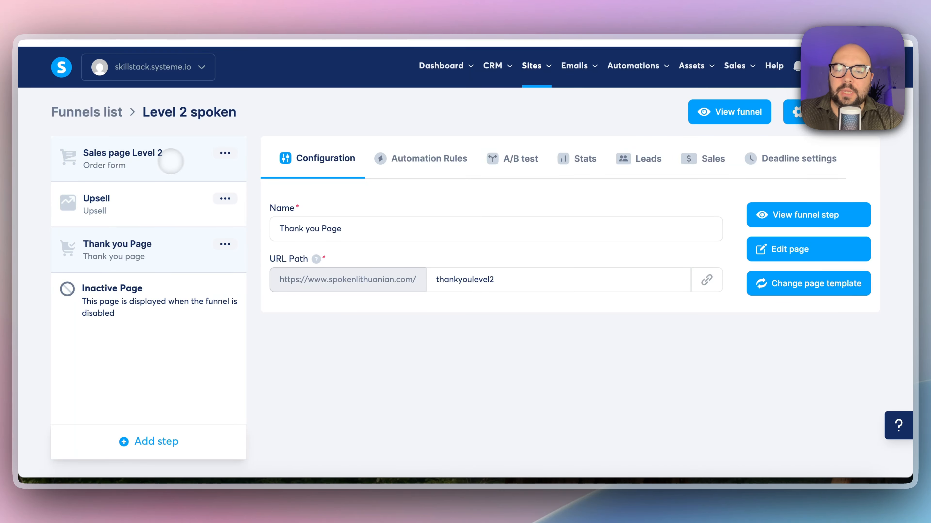
{"action": "left_click", "coordinate": [158, 163]}
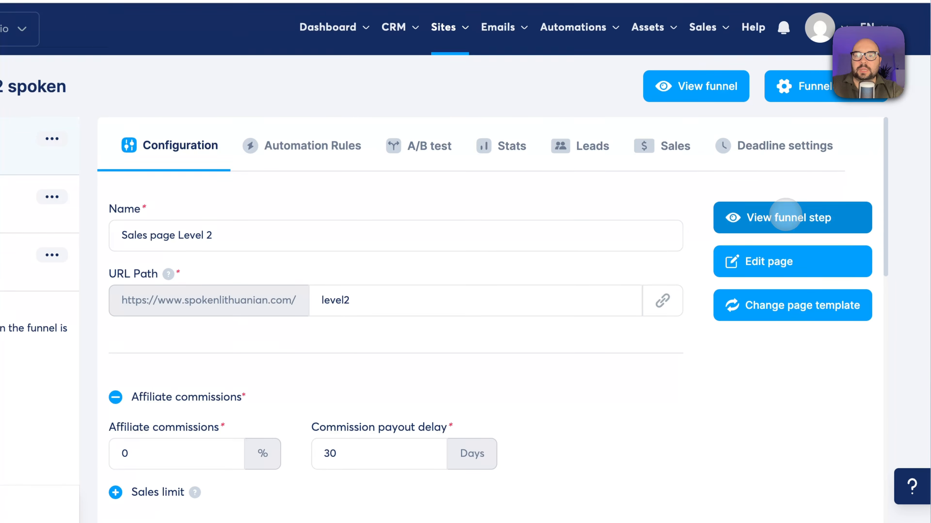
{"action": "left_click", "coordinate": [785, 217]}
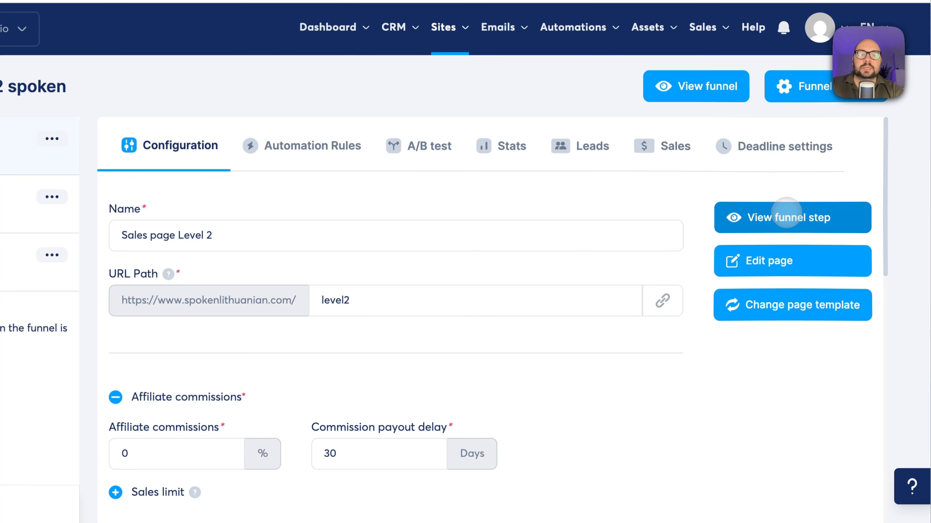
{"action": "scroll", "coordinate": [444, 261], "scroll_direction": "down", "scroll_amount": 10}
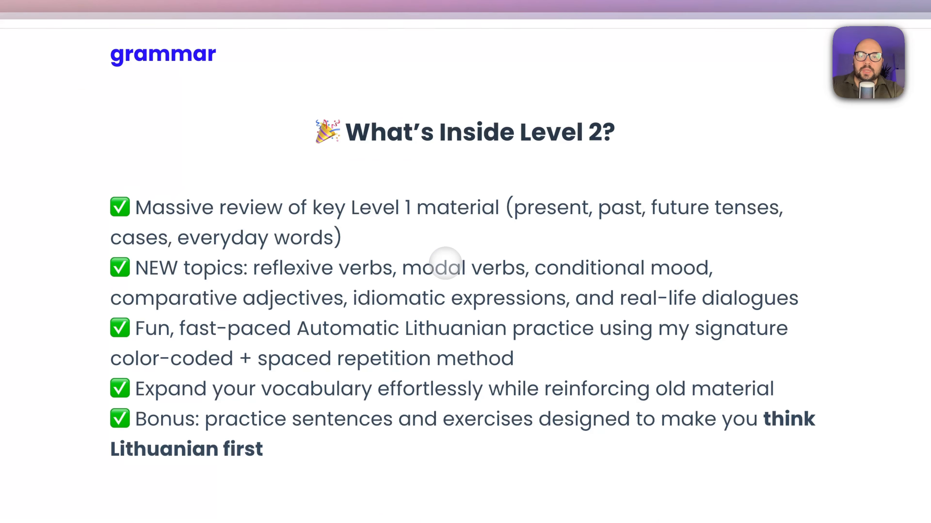
{"action": "scroll", "coordinate": [446, 263], "scroll_direction": "up", "scroll_amount": 10}
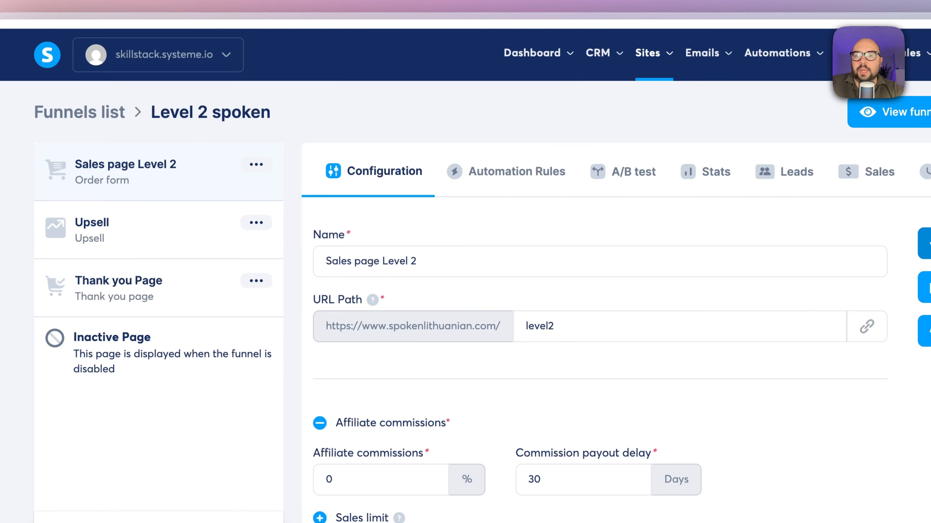
Review the live upsell page again and open the configuration of the Thank you Page step
{"action": "left_click", "coordinate": [176, 218]}
{"action": "left_click", "coordinate": [783, 216]}
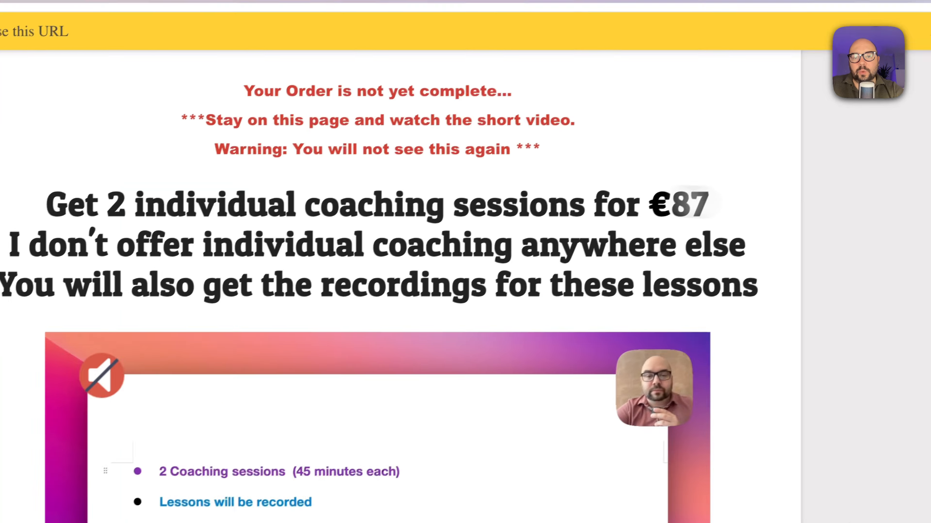
{"action": "scroll", "coordinate": [410, 253], "scroll_direction": "down", "scroll_amount": 10}
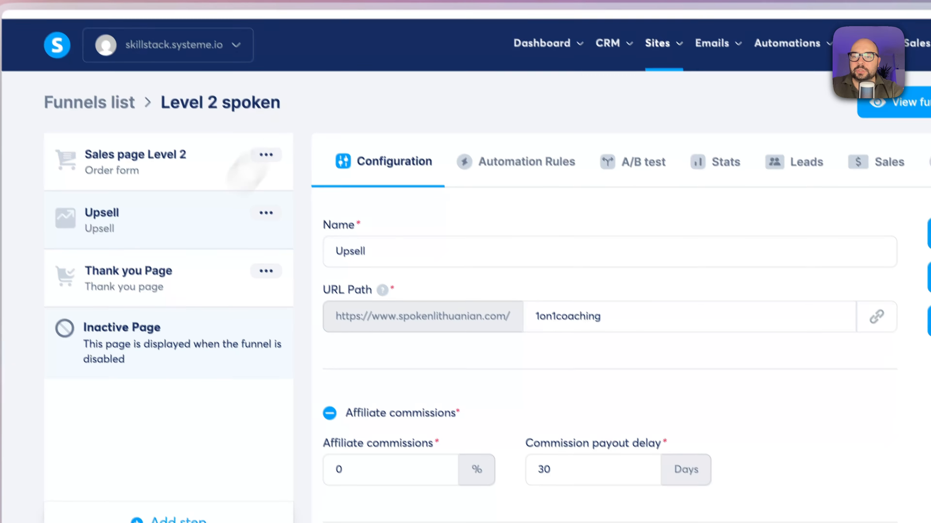
{"action": "left_click", "coordinate": [180, 253]}
Create a new sales funnel named "Test Skill stack" with the Sell goal and Euro as its currency
{"action": "mouse_move", "coordinate": [646, 31]}
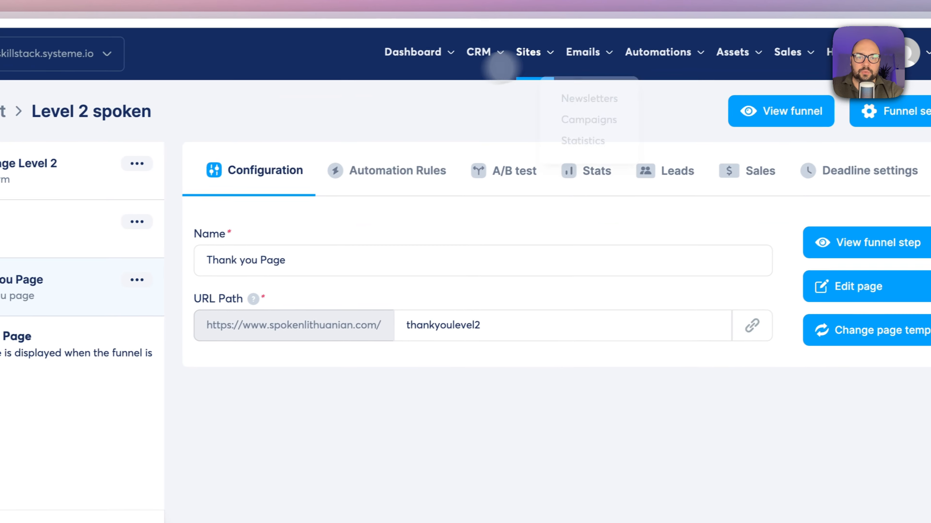
{"action": "left_click", "coordinate": [533, 98]}
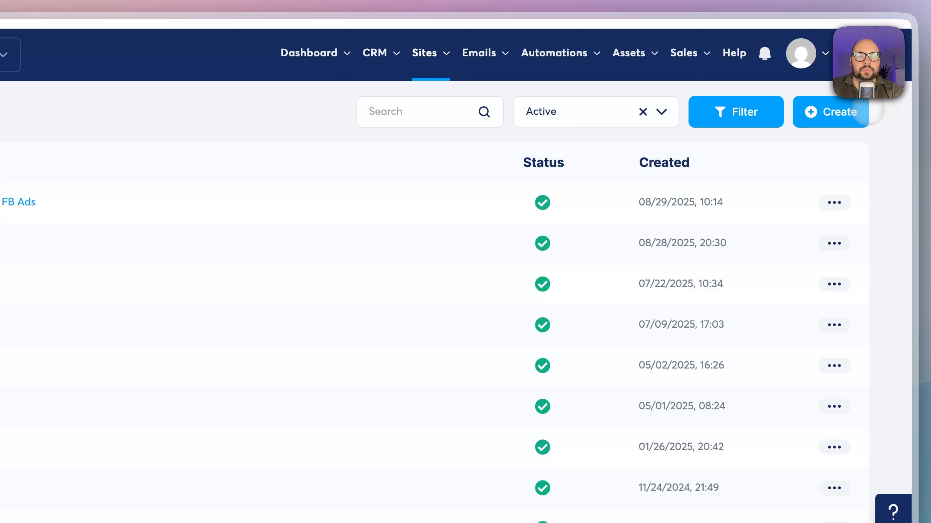
{"action": "left_click", "coordinate": [868, 112]}
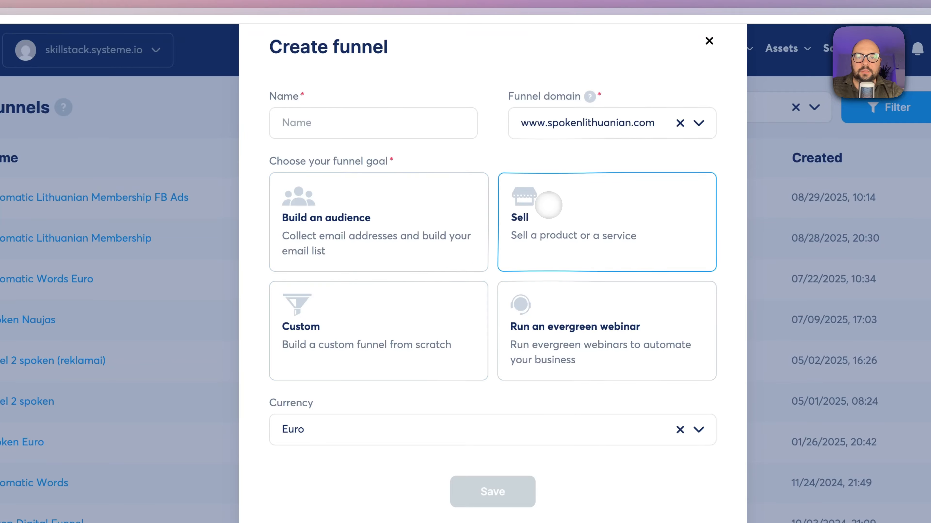
{"action": "left_click", "coordinate": [548, 208]}
{"action": "left_click", "coordinate": [332, 110]}
{"action": "type", "text": "Te"}
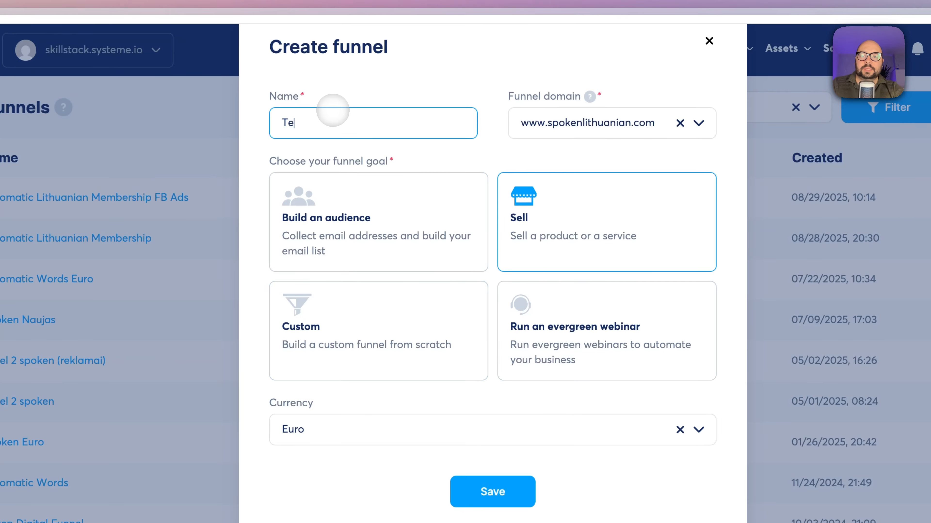
{"action": "type", "text": "st Skill stack"}
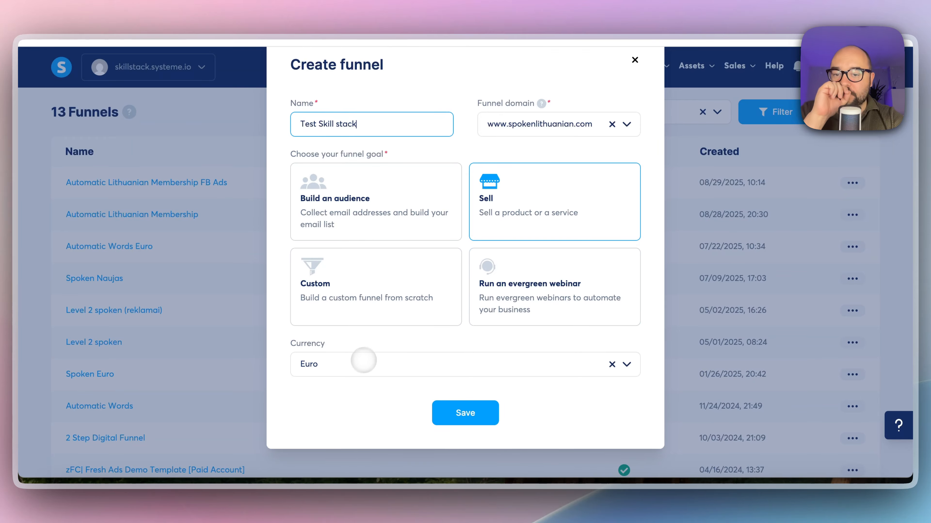
{"action": "left_click", "coordinate": [363, 361]}
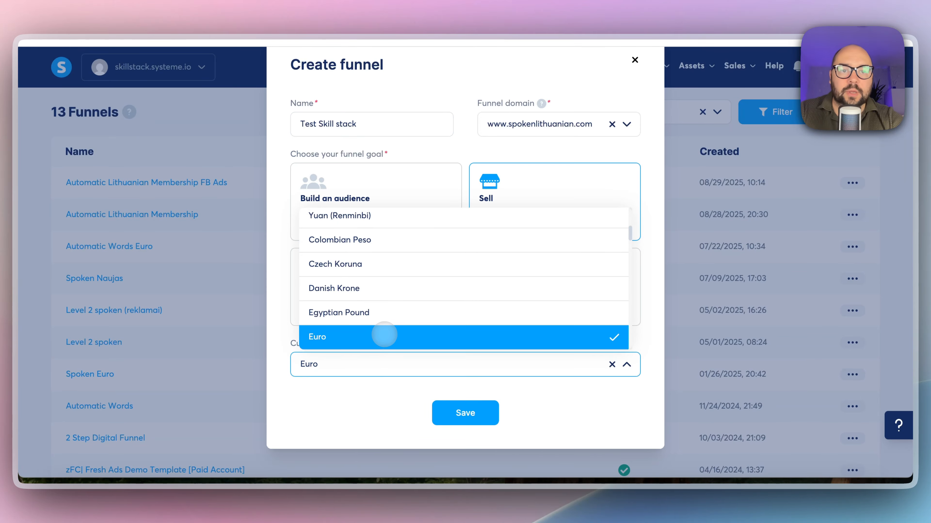
{"action": "left_click", "coordinate": [384, 334]}
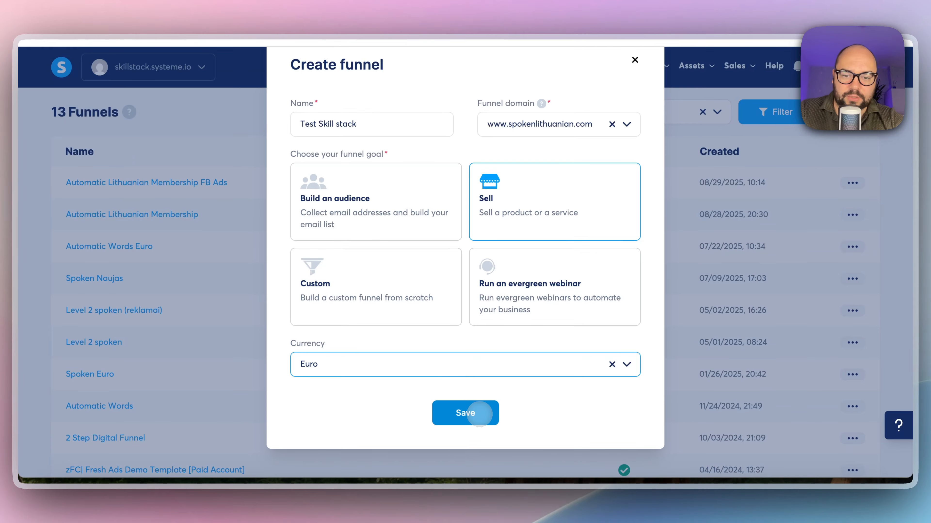
{"action": "left_click", "coordinate": [479, 414]}
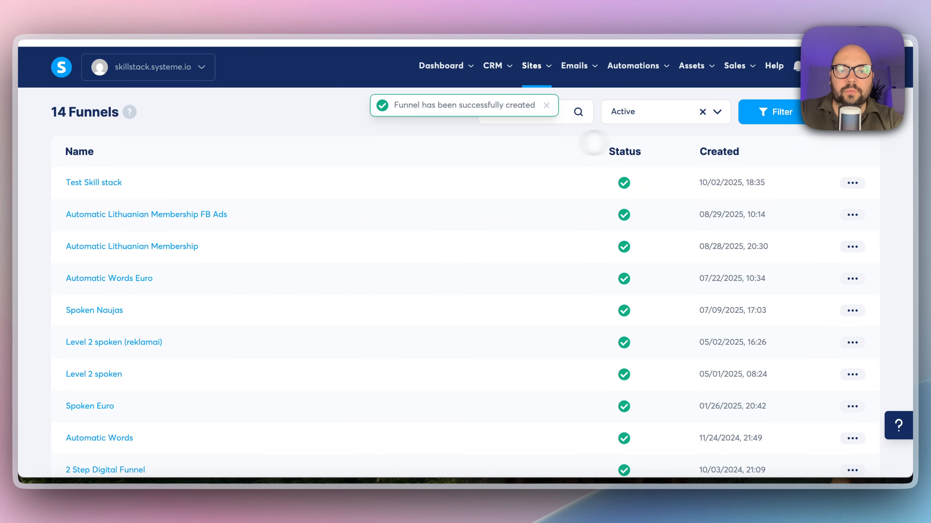
Open the Test Skill stack funnel and look at its Order Form and Thank You Page steps
{"action": "mouse_move", "coordinate": [628, 185]}
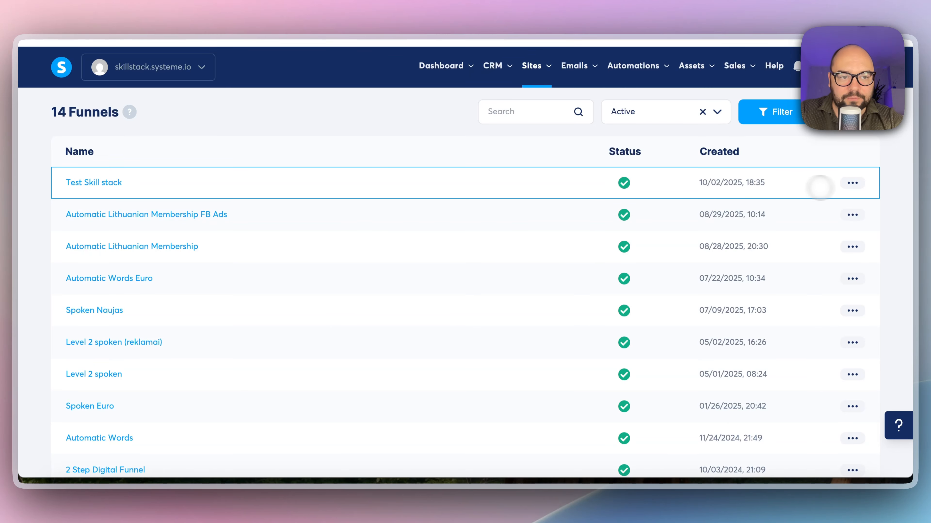
{"action": "left_click", "coordinate": [852, 183]}
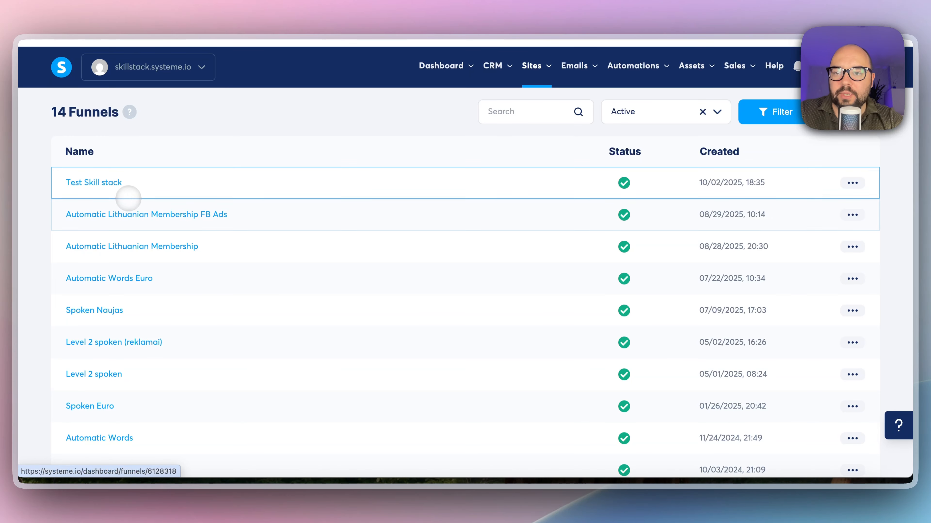
{"action": "left_click", "coordinate": [108, 181]}
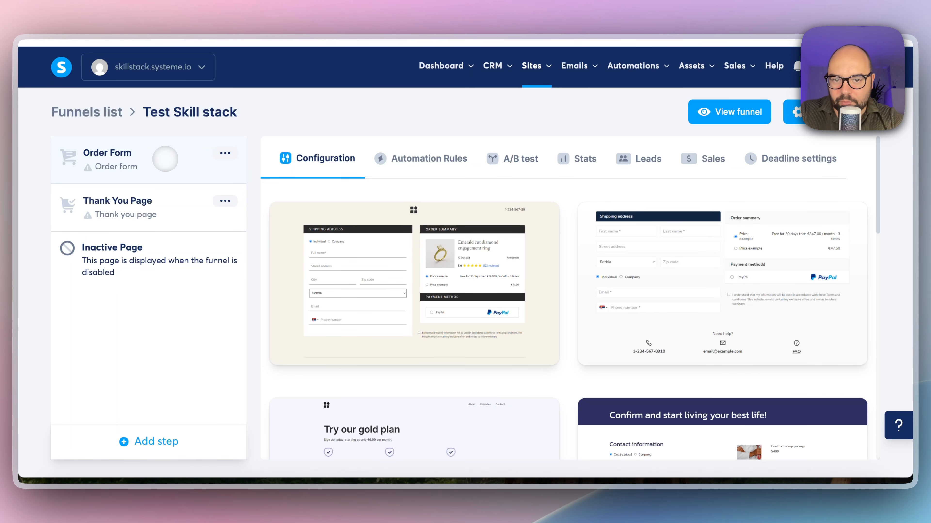
{"action": "left_click", "coordinate": [163, 194]}
{"action": "left_click", "coordinate": [174, 159]}
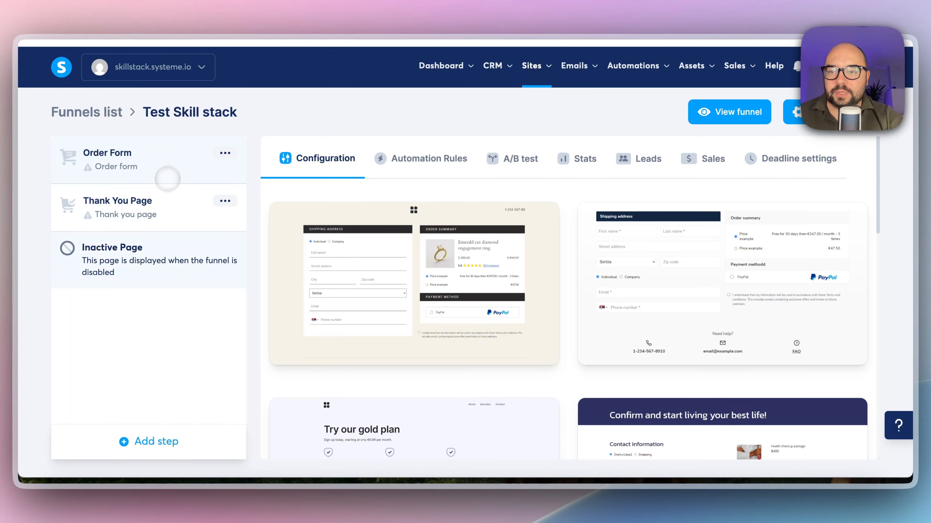
Select the white template with the navy "Shipping address" header for the Order Form step
{"action": "left_click", "coordinate": [161, 198]}
{"action": "left_click", "coordinate": [168, 158]}
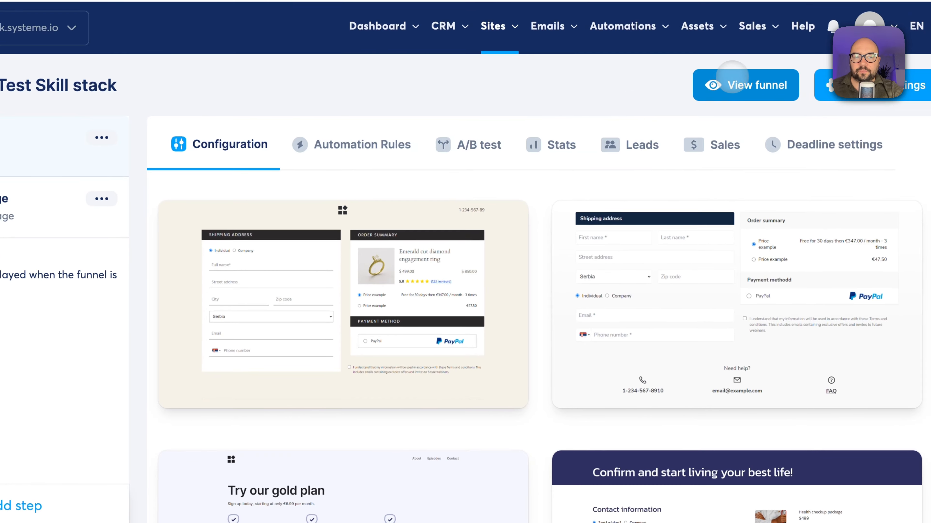
{"action": "scroll", "coordinate": [336, 352], "scroll_direction": "down", "scroll_amount": 5}
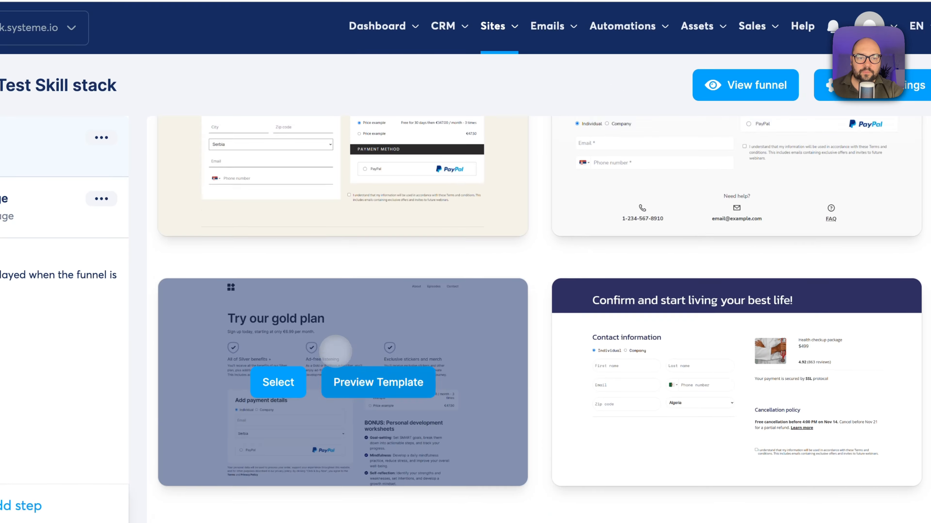
{"action": "scroll", "coordinate": [336, 351], "scroll_direction": "up", "scroll_amount": 5}
{"action": "left_click", "coordinate": [674, 300]}
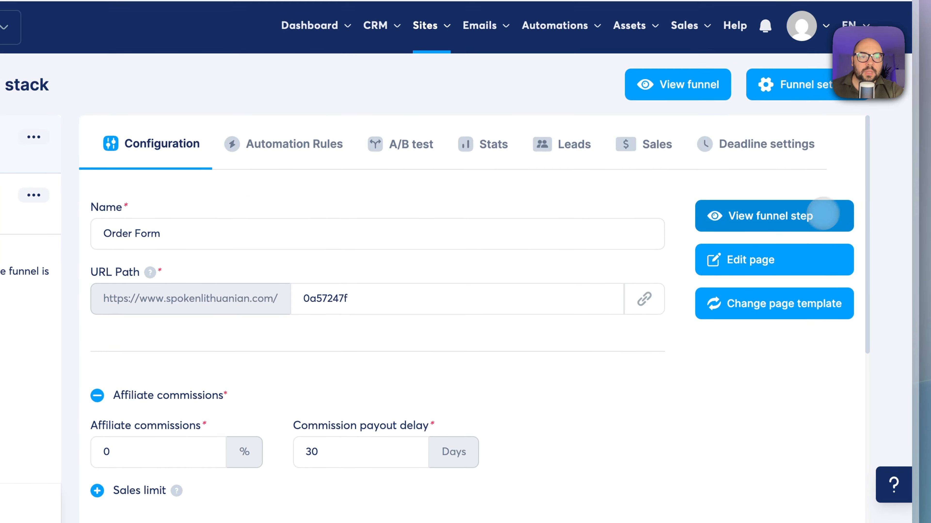
Open the Order Form page for editing and add a text element above the "Shipping address" header
{"action": "left_click", "coordinate": [764, 255]}
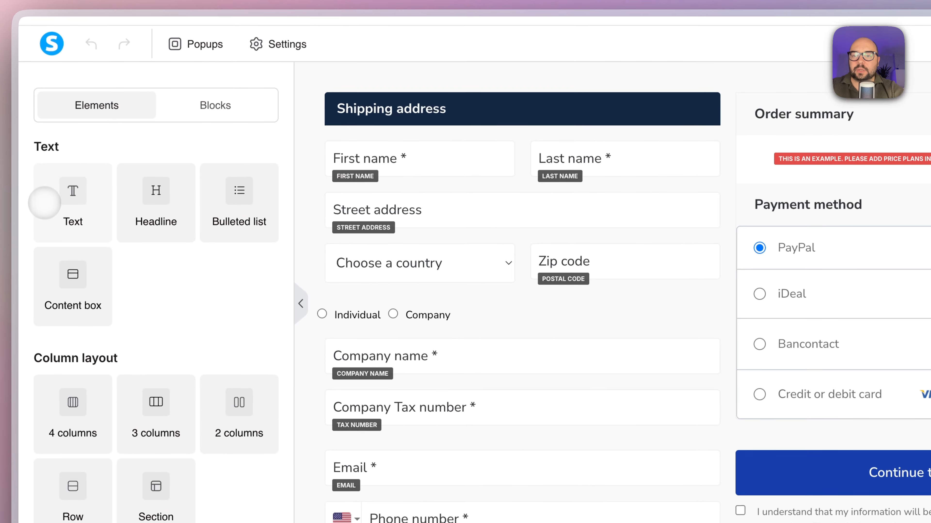
{"action": "left_click_drag", "start_coordinate": [44, 202], "coordinate": [704, 84]}
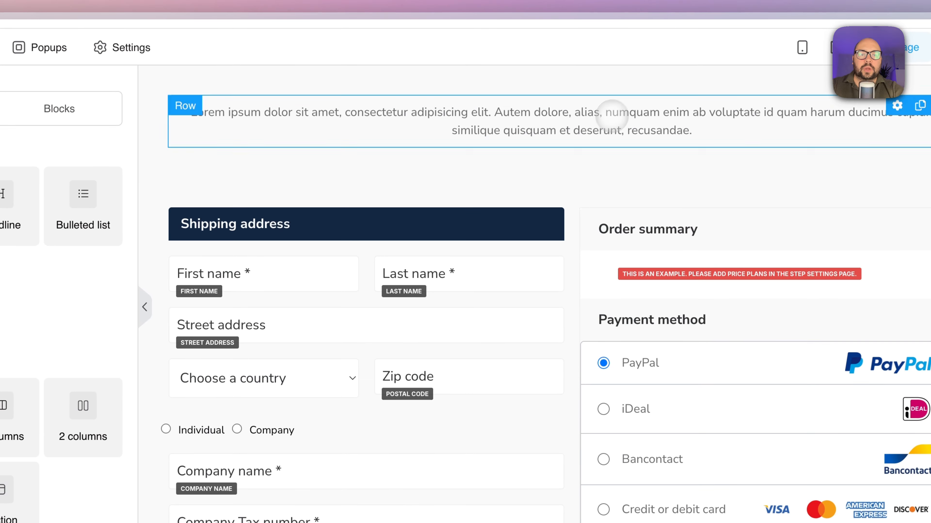
{"action": "left_click", "coordinate": [611, 115]}
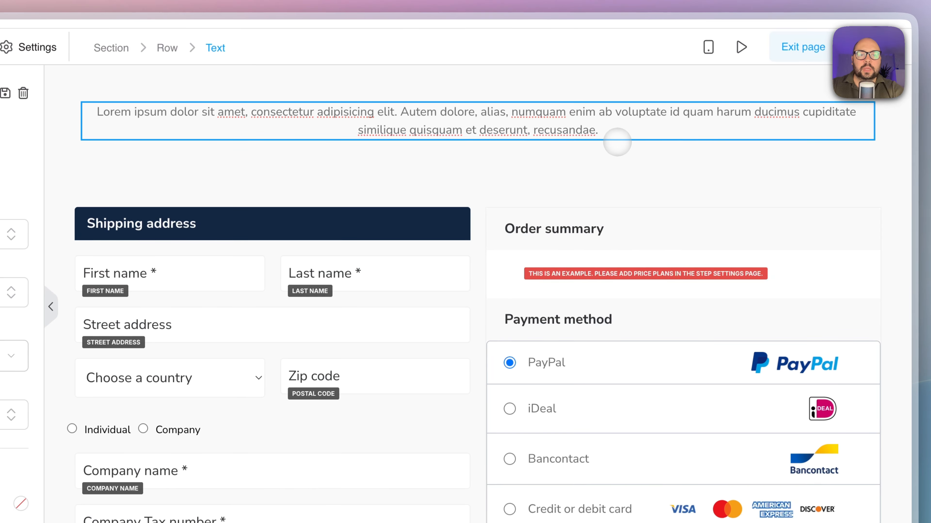
Replace the placeholder text above the "Shipping address" header with "My Sales page text"
{"action": "left_click_drag", "start_coordinate": [599, 130], "coordinate": [83, 103]}
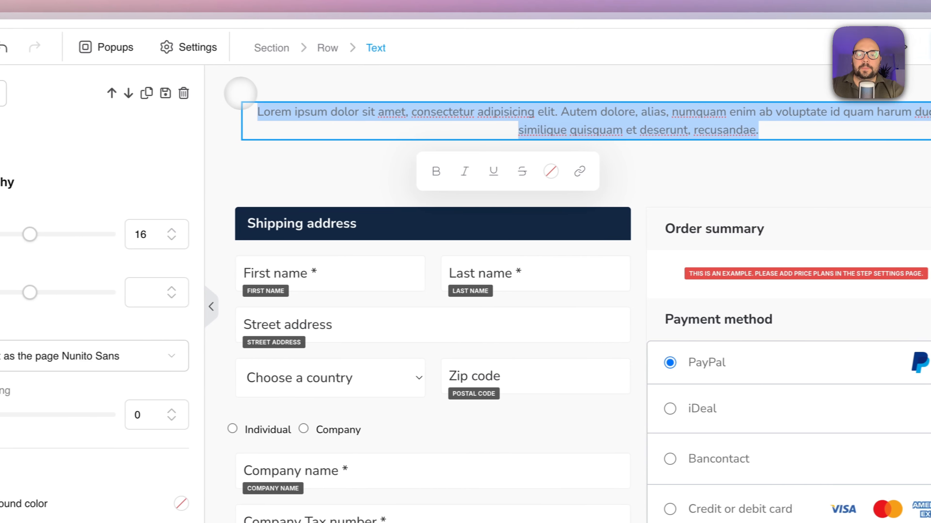
{"action": "type", "text": "My Sales"}
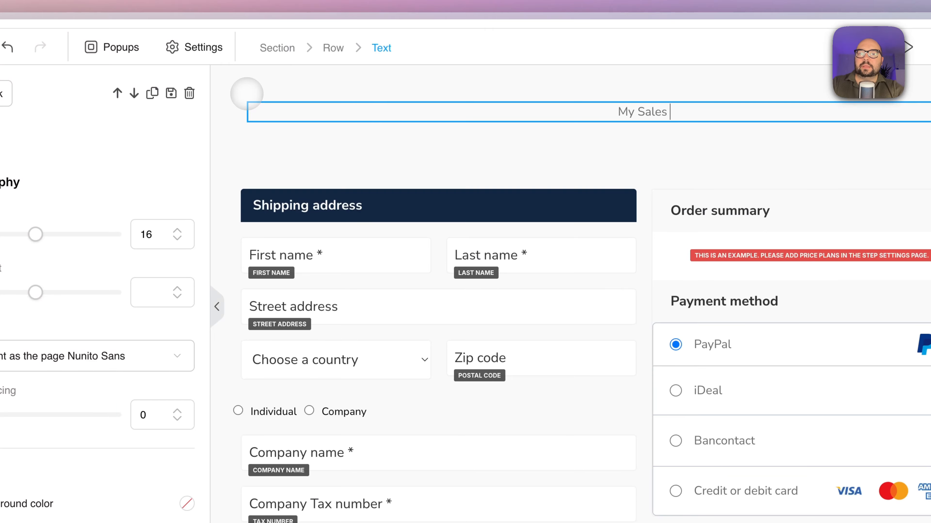
{"action": "type", "text": " pg"}
{"action": "type", "text": "e"}
{"action": "key", "text": "BackSpace"}
{"action": "key", "text": "BackSpace"}
{"action": "key", "text": "BackSpace"}
{"action": "type", "text": "age text"}
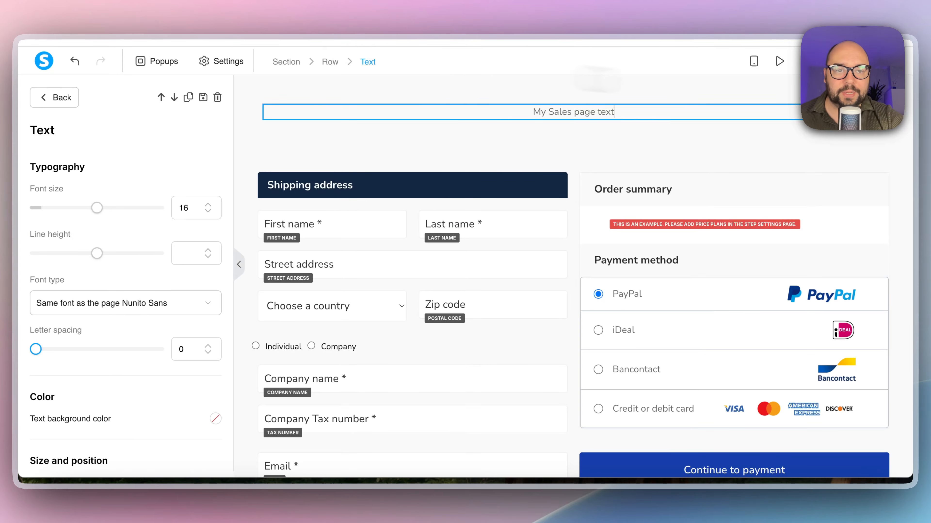
Exit the Order Form page editor and return to the Test Skill stack funnel
{"action": "left_click", "coordinate": [31, 13]}
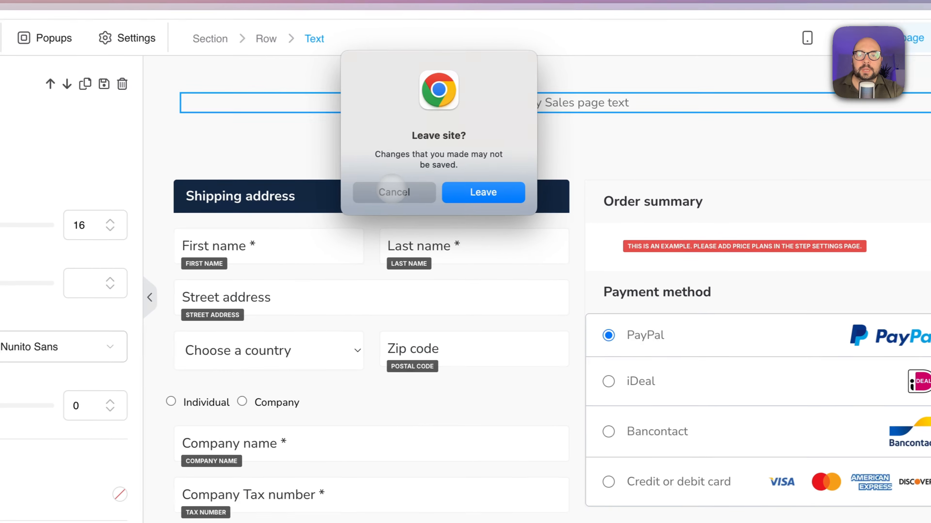
{"action": "left_click", "coordinate": [428, 181]}
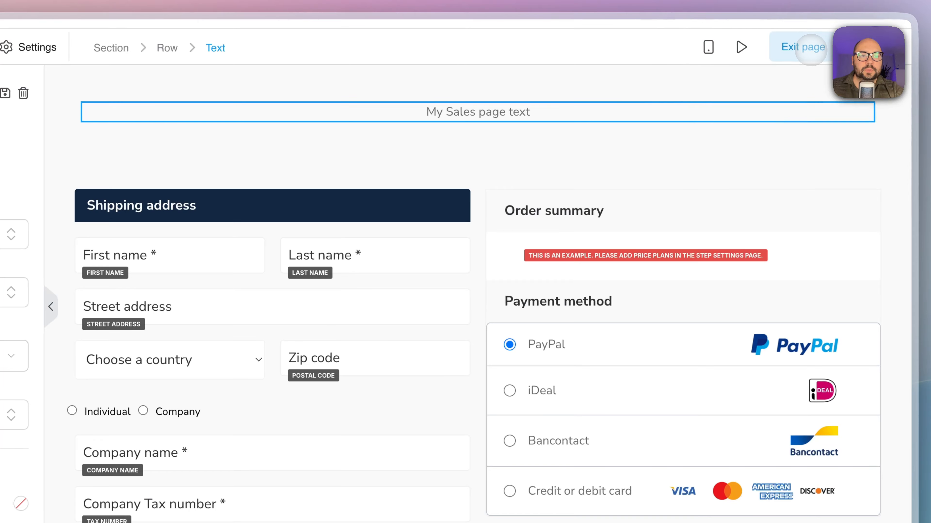
{"action": "left_click", "coordinate": [810, 47]}
Select the white "Thank you!" template with the "Join community" and "Read our blog" buttons for the Thank You Page step
{"action": "left_click", "coordinate": [173, 209]}
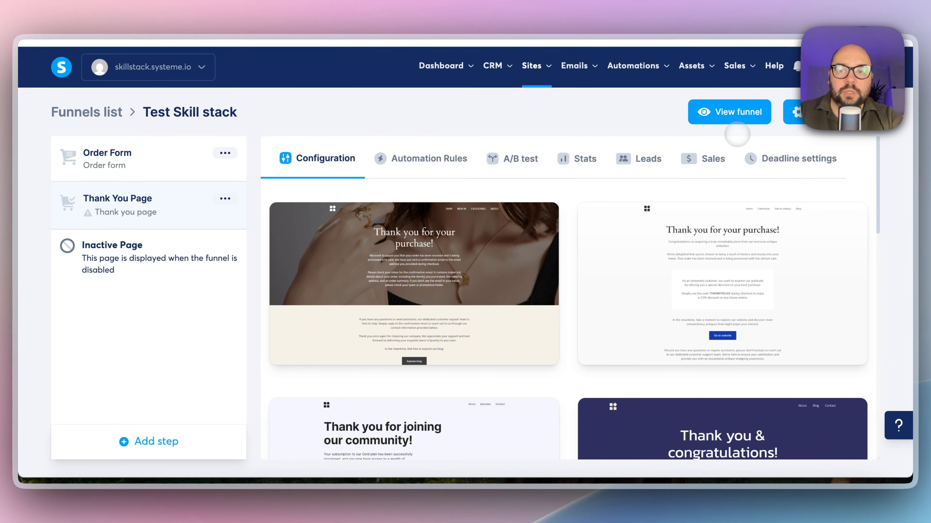
{"action": "scroll", "coordinate": [480, 313], "scroll_direction": "down", "scroll_amount": 6}
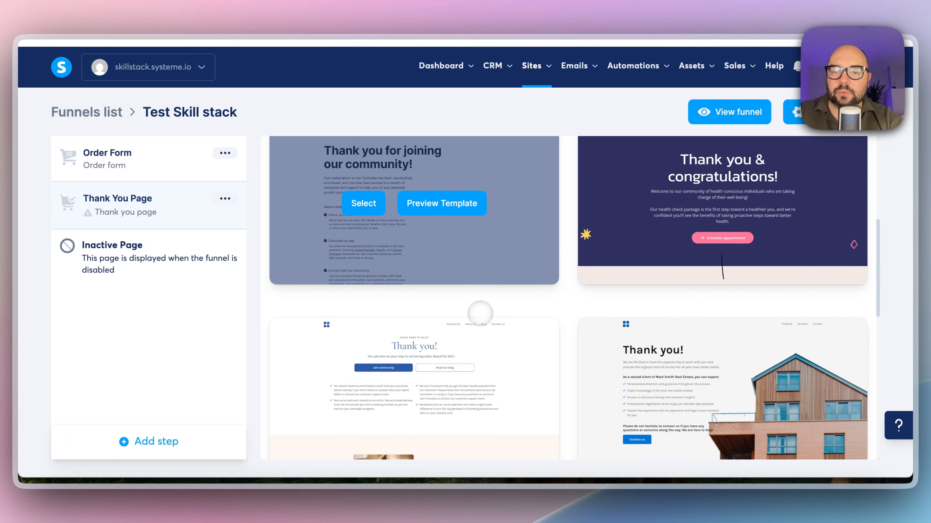
{"action": "scroll", "coordinate": [480, 313], "scroll_direction": "down", "scroll_amount": 10}
{"action": "scroll", "coordinate": [483, 315], "scroll_direction": "up", "scroll_amount": 6}
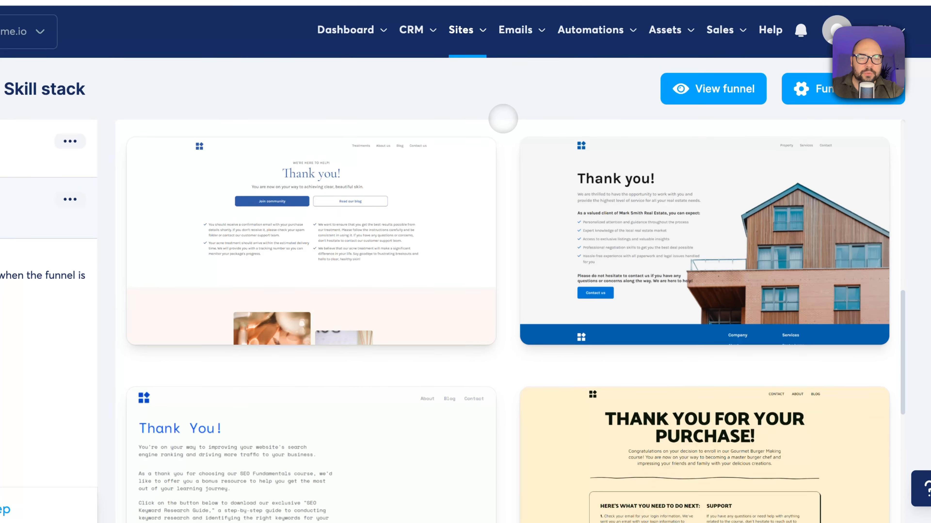
{"action": "mouse_move", "coordinate": [718, 210]}
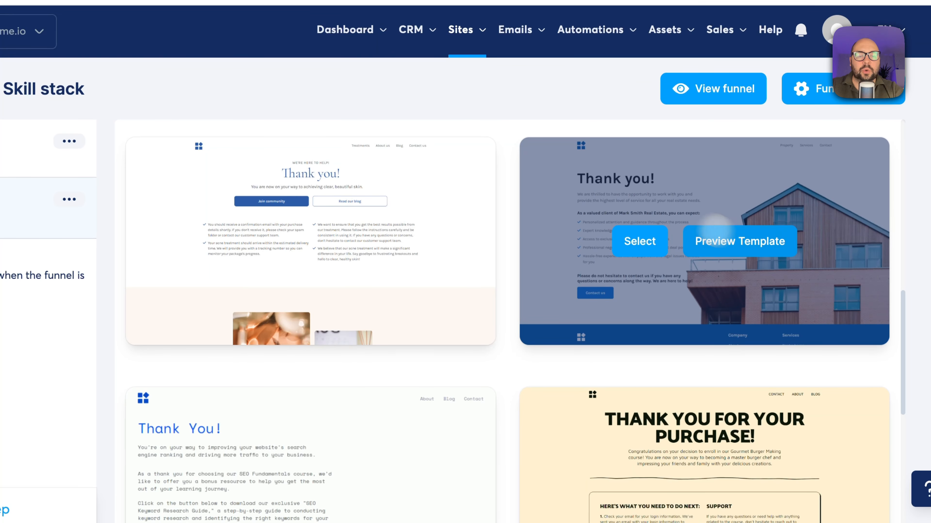
{"action": "mouse_move", "coordinate": [451, 207]}
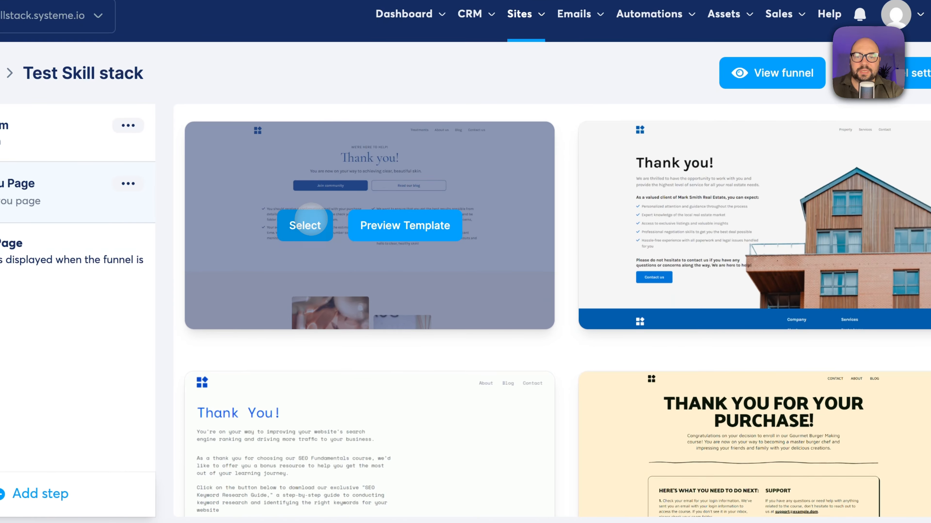
{"action": "left_click", "coordinate": [311, 219]}
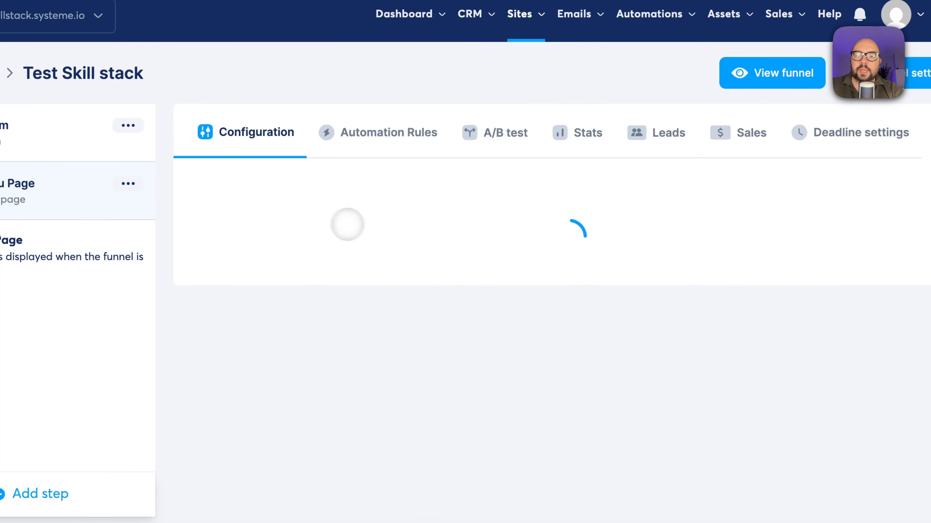
Open the Thank You Page for editing and delete its green footer section
{"action": "left_click", "coordinate": [784, 262]}
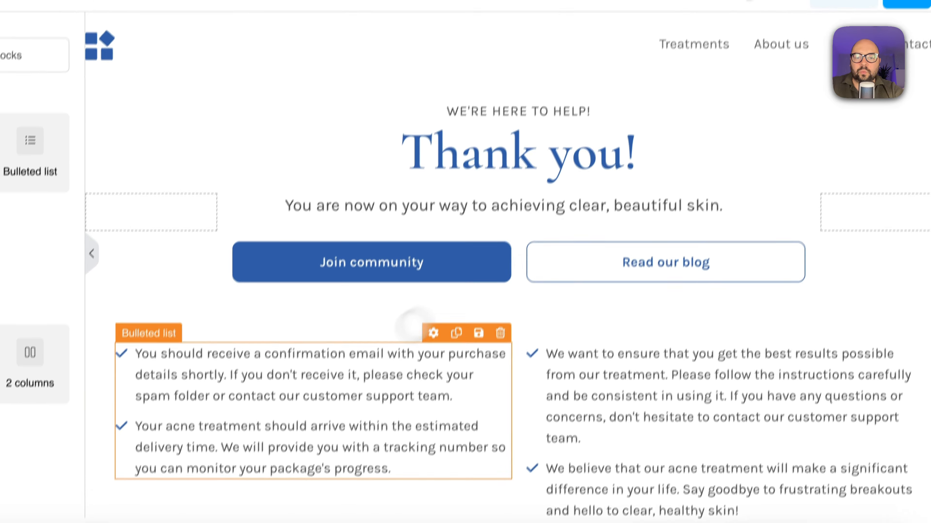
{"action": "scroll", "coordinate": [414, 323], "scroll_direction": "down", "scroll_amount": 15}
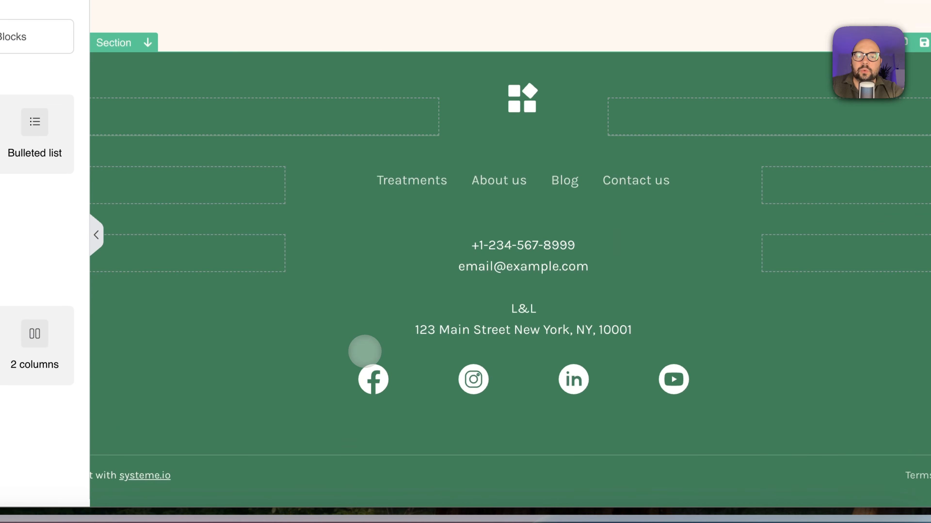
{"action": "scroll", "coordinate": [571, 374], "scroll_direction": "up", "scroll_amount": 5}
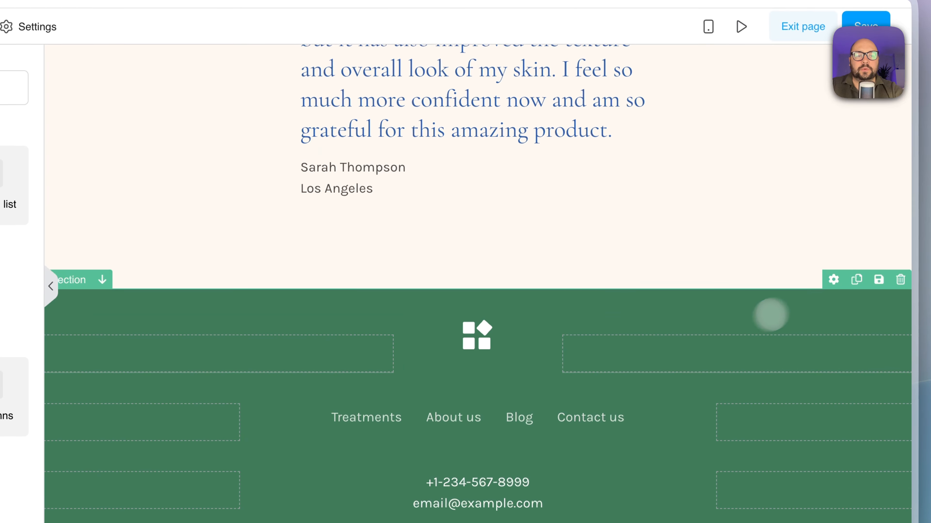
{"action": "left_click", "coordinate": [901, 280]}
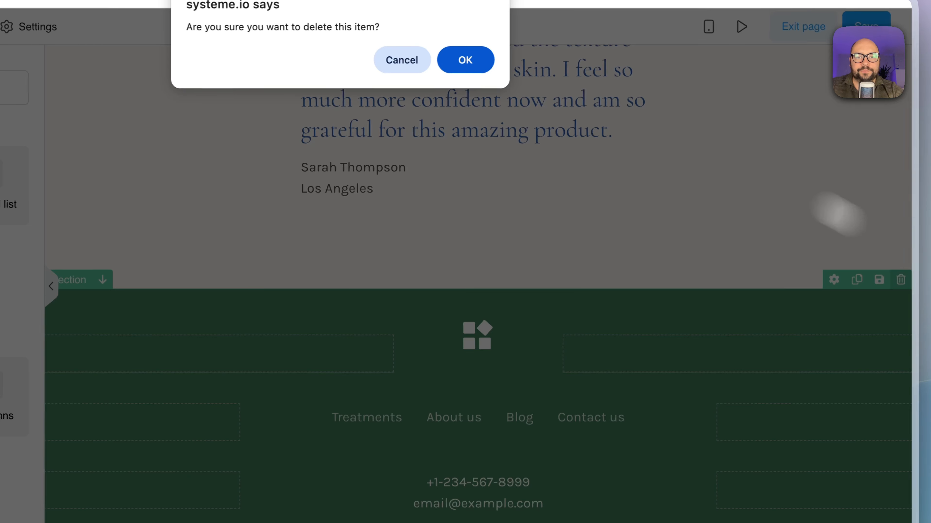
{"action": "left_click", "coordinate": [536, 62]}
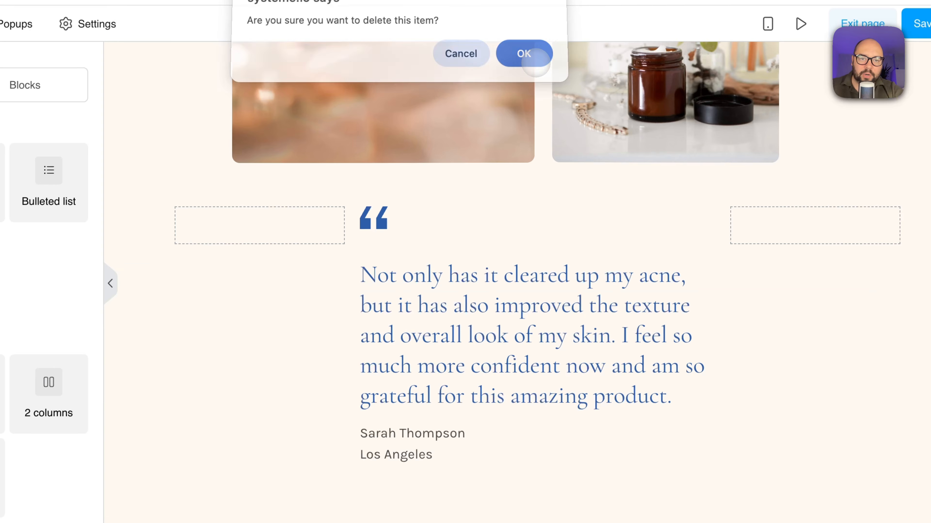
Delete both bulleted lists below the buttons on the Thank You Page
{"action": "scroll", "coordinate": [565, 235], "scroll_direction": "up", "scroll_amount": 15}
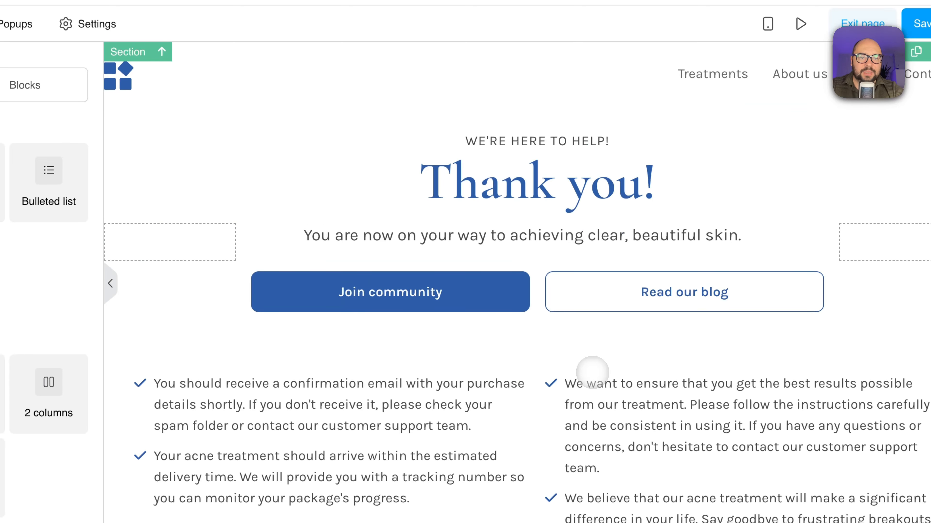
{"action": "left_click", "coordinate": [591, 372]}
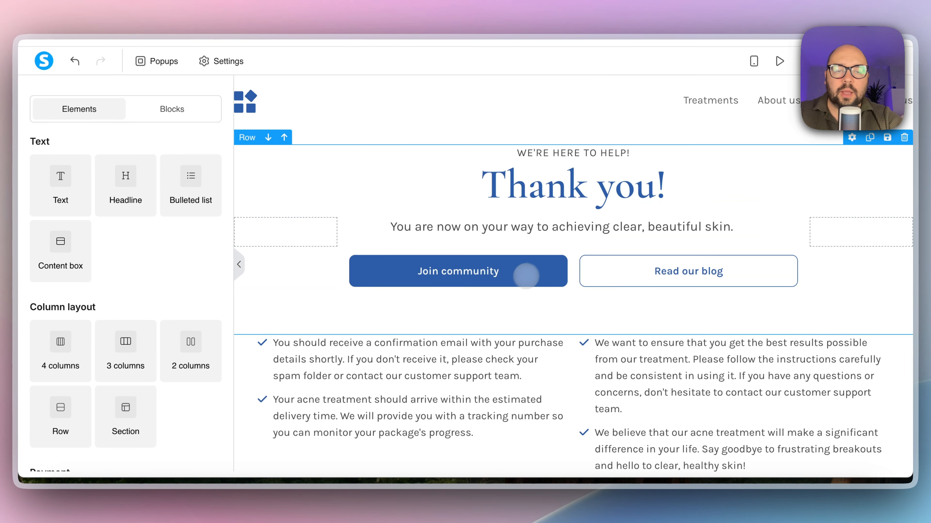
{"action": "left_click", "coordinate": [535, 386]}
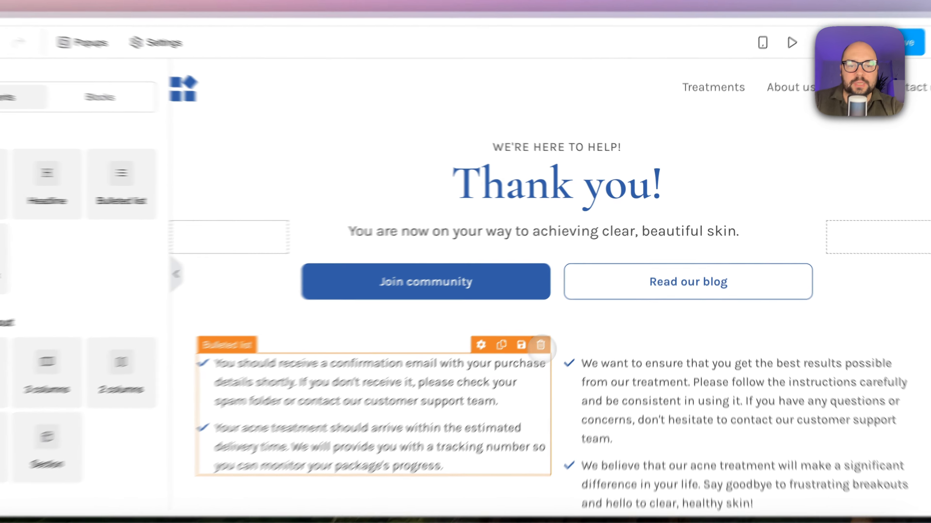
{"action": "left_click", "coordinate": [540, 344]}
{"action": "left_click", "coordinate": [543, 70]}
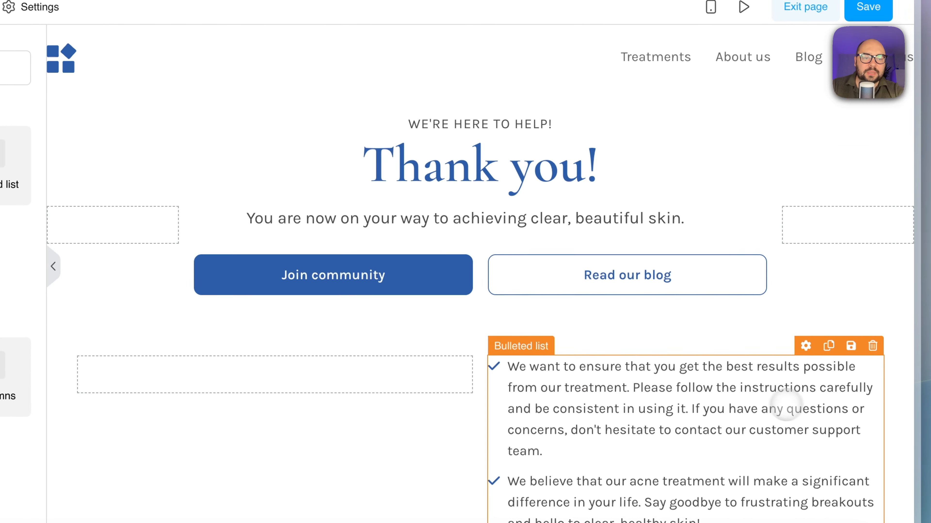
{"action": "left_click", "coordinate": [872, 345]}
{"action": "left_click", "coordinate": [466, 37]}
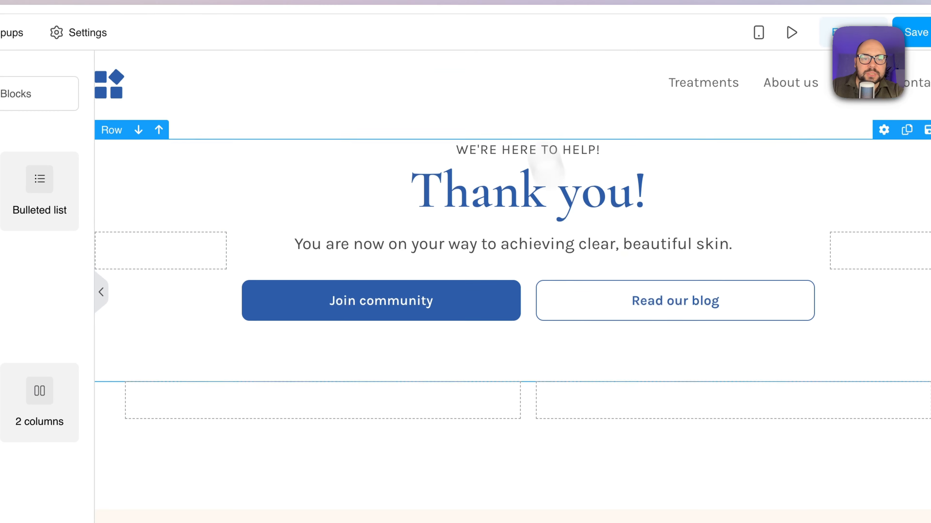
Replace the line under the "Thank you!" headline with "I have sent the login details to your email"
{"action": "left_click", "coordinate": [683, 246]}
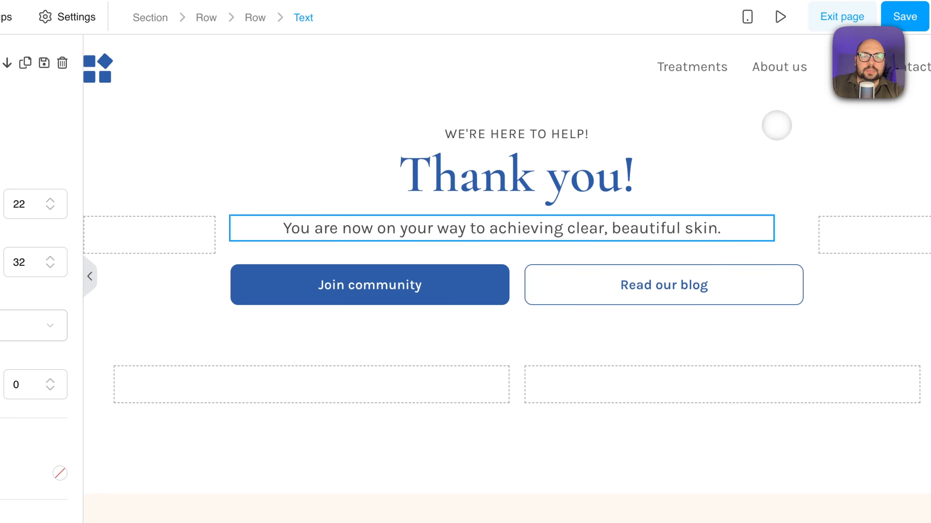
{"action": "left_click_drag", "start_coordinate": [730, 228], "coordinate": [257, 220]}
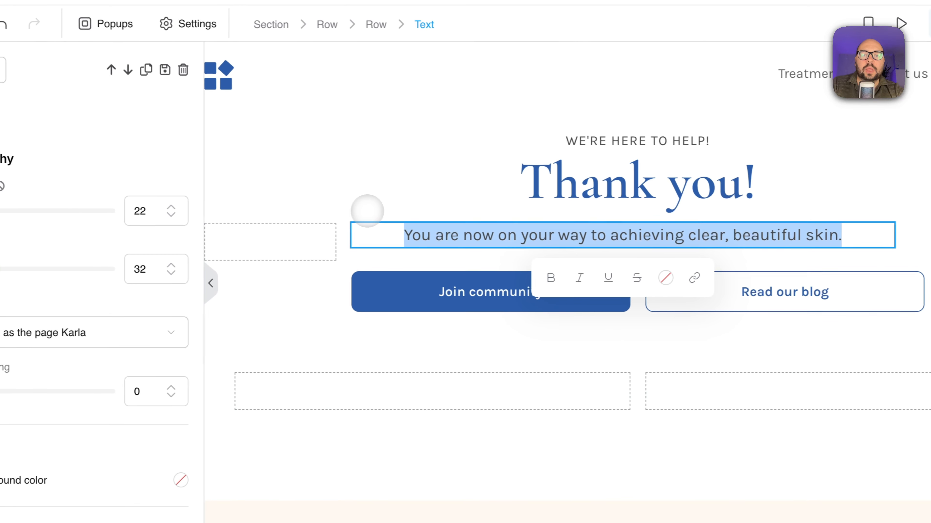
{"action": "type", "text": "Y"}
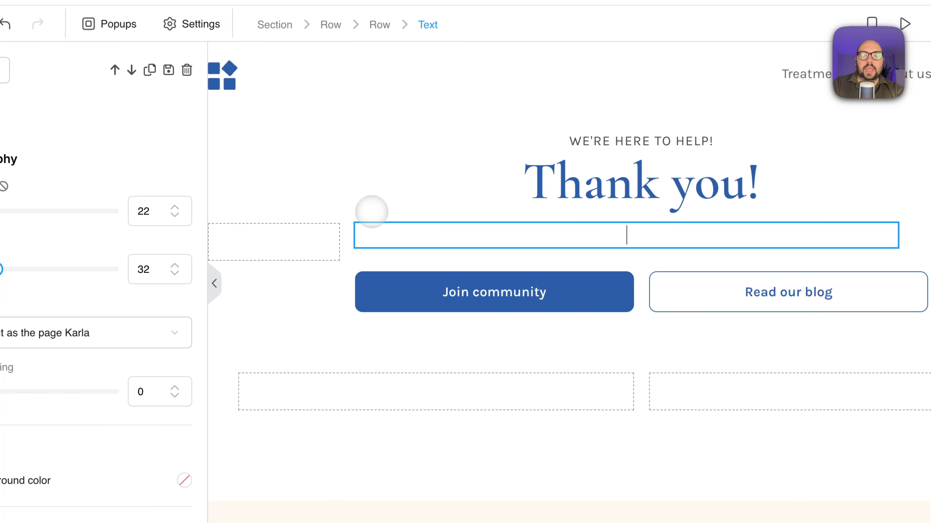
{"action": "type", "text": " ha"}
{"action": "type", "text": "ve sent "}
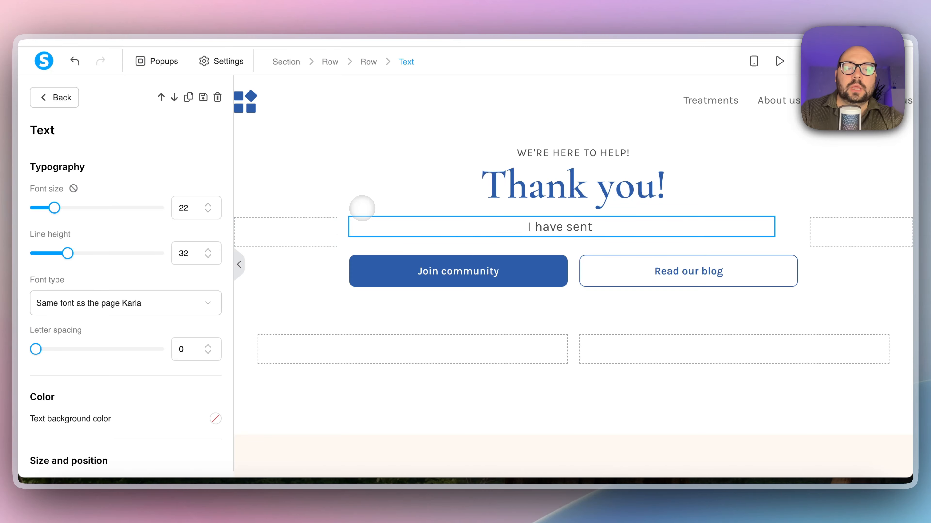
{"action": "type", "text": "the login detai"}
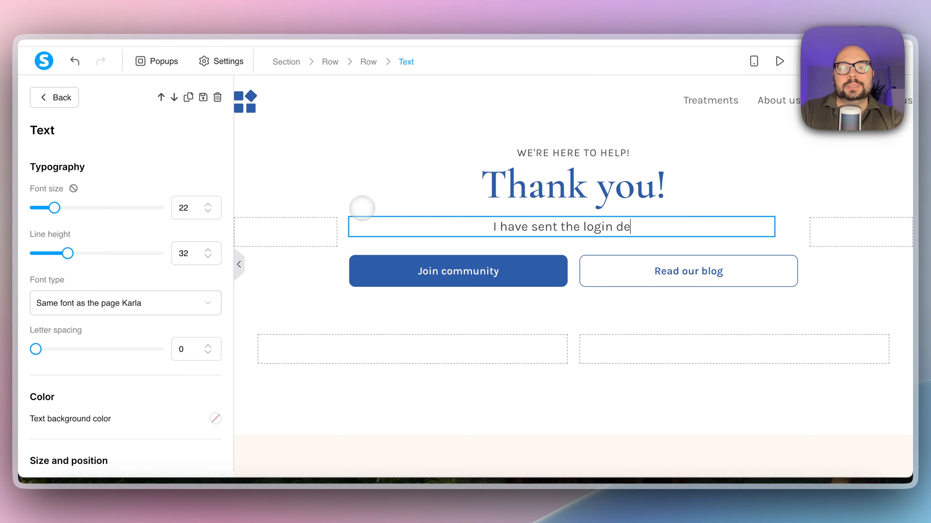
{"action": "type", "text": "ls to your email"}
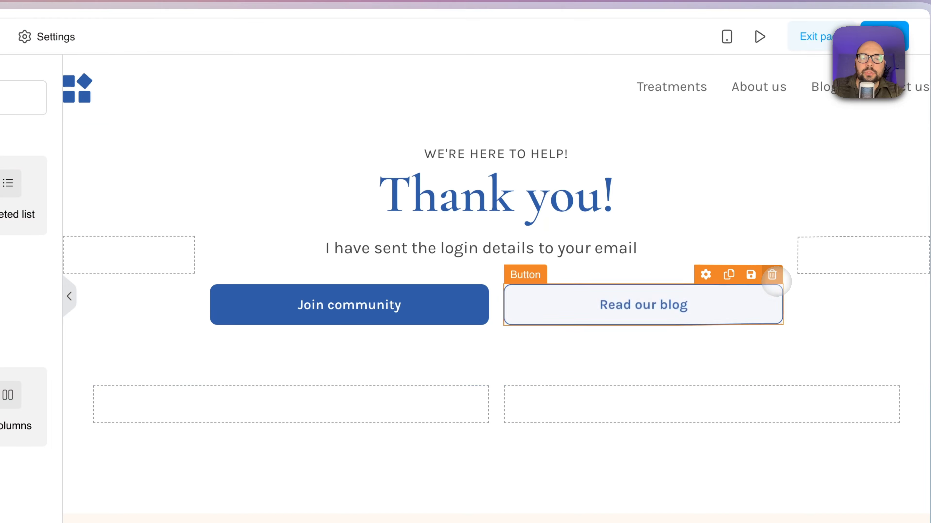
Delete the "Read our blog" and "Join community" buttons from the Thank You Page
{"action": "left_click", "coordinate": [789, 248]}
{"action": "left_click", "coordinate": [487, 70]}
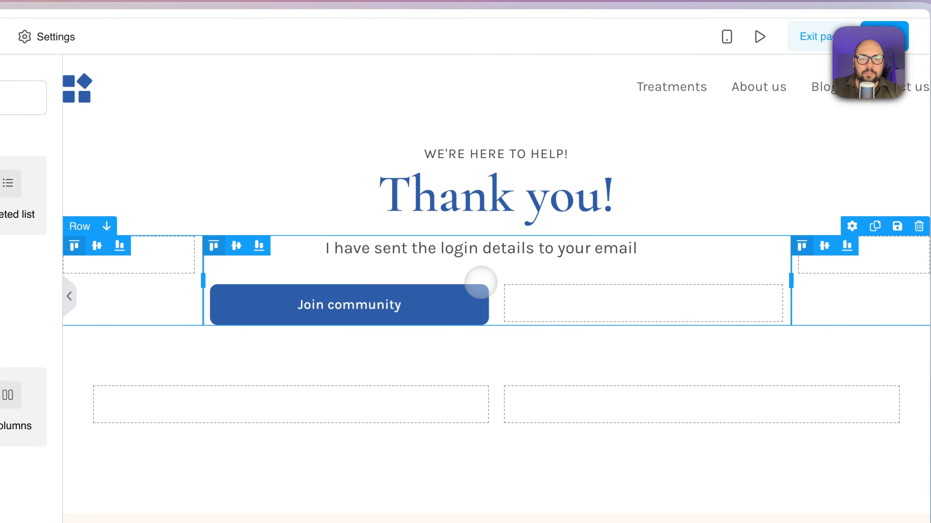
{"action": "left_click", "coordinate": [478, 276]}
{"action": "left_click", "coordinate": [482, 69]}
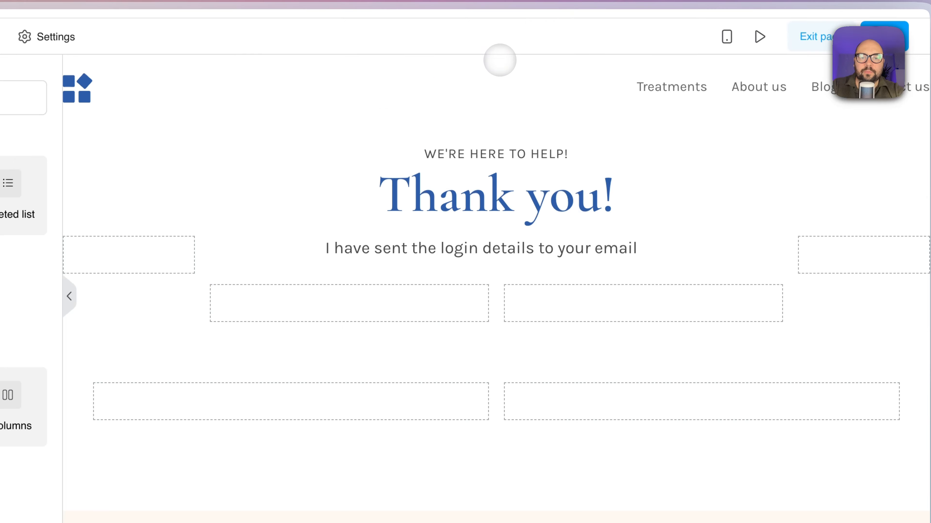
{"action": "left_click", "coordinate": [771, 274]}
{"action": "left_click", "coordinate": [485, 69]}
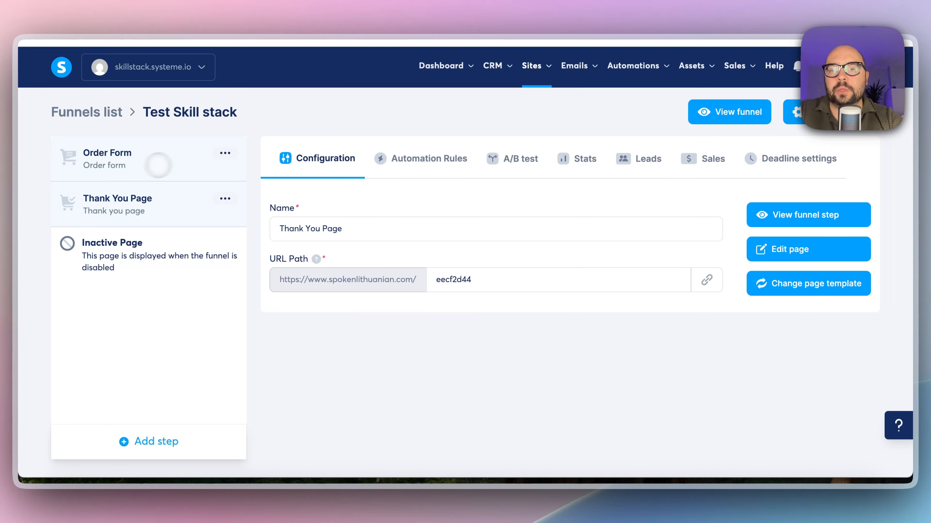
Look at the Order Form step's configuration and open the funnel's Inactive Page in the editor
{"action": "left_click", "coordinate": [143, 159]}
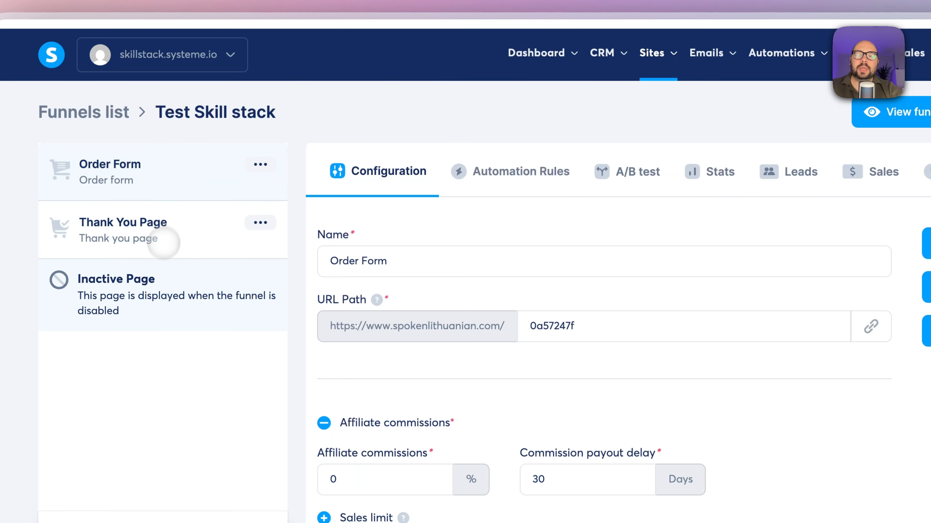
{"action": "left_click", "coordinate": [165, 263]}
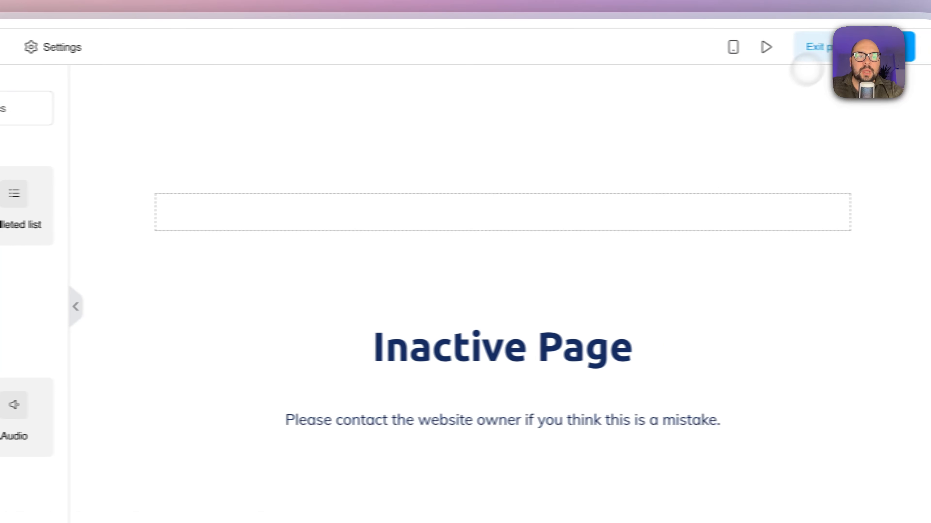
Exit the Inactive Page editor and open the Spoken Naujas funnel from the funnels list
{"action": "left_click", "coordinate": [827, 48]}
{"action": "left_click", "coordinate": [189, 239]}
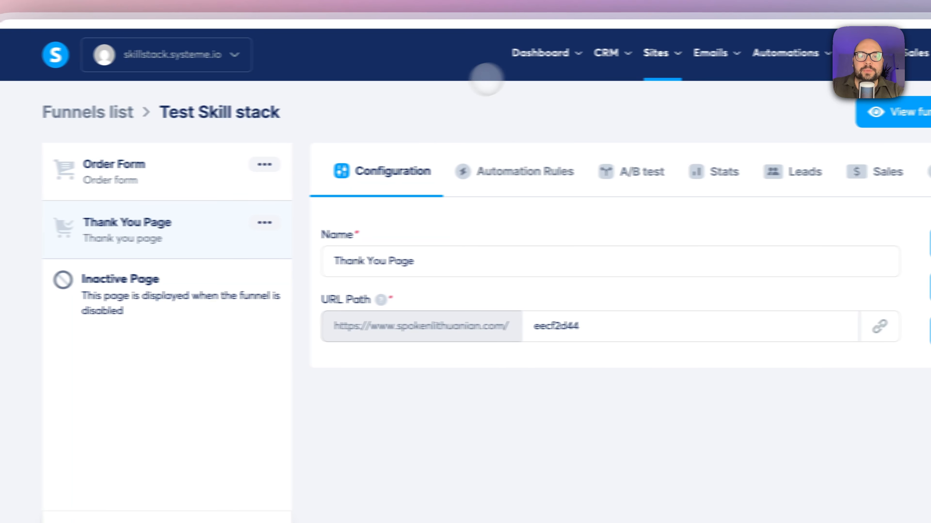
{"action": "mouse_move", "coordinate": [586, 53]}
{"action": "left_click", "coordinate": [604, 99]}
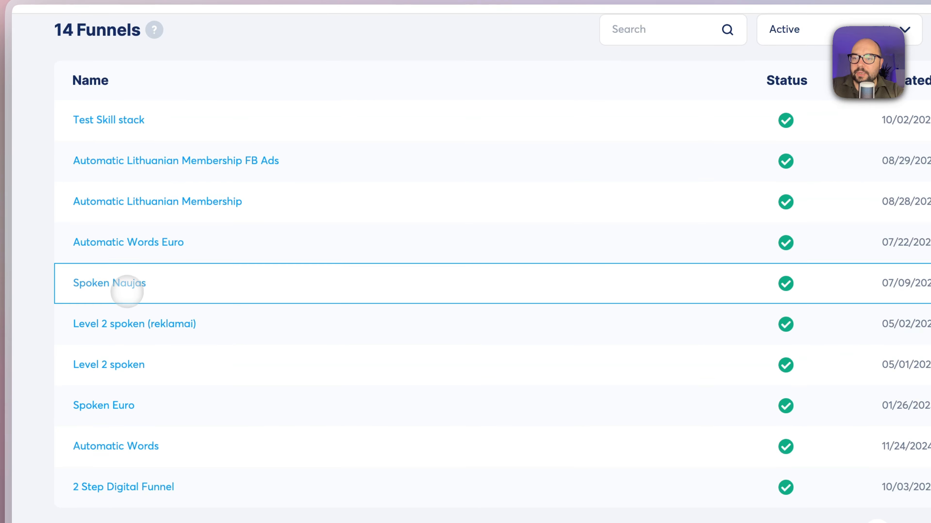
{"action": "left_click", "coordinate": [125, 285]}
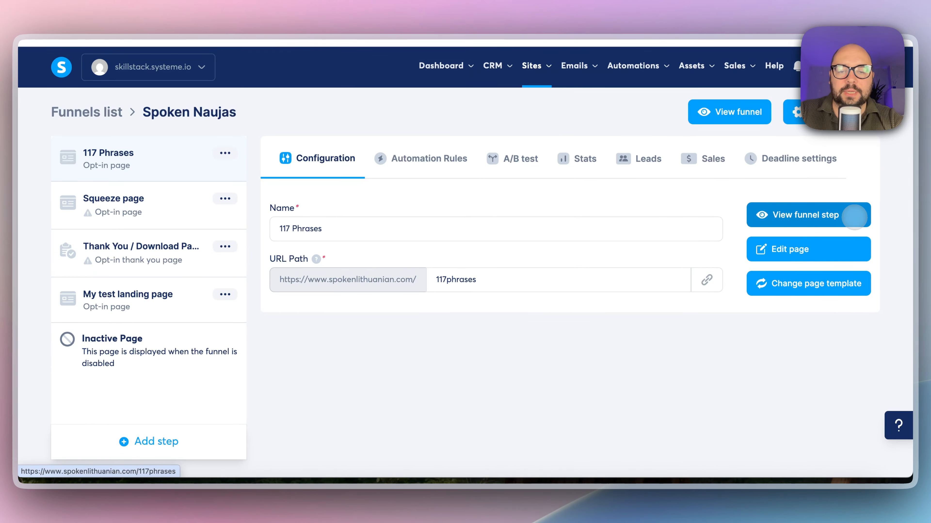
View the live page of the 117 Phrases step and look at its email opt-in popup
{"action": "left_click", "coordinate": [825, 218]}
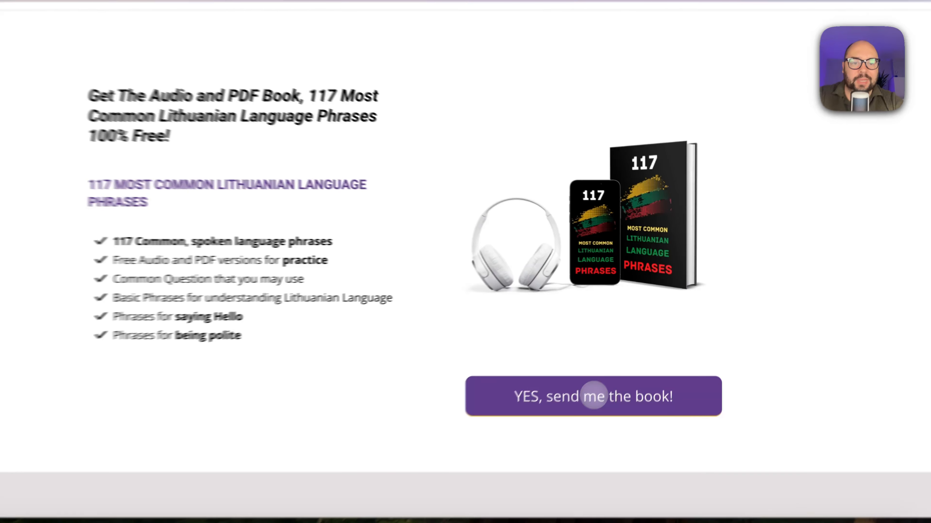
{"action": "left_click", "coordinate": [589, 373]}
{"action": "left_click", "coordinate": [419, 271]}
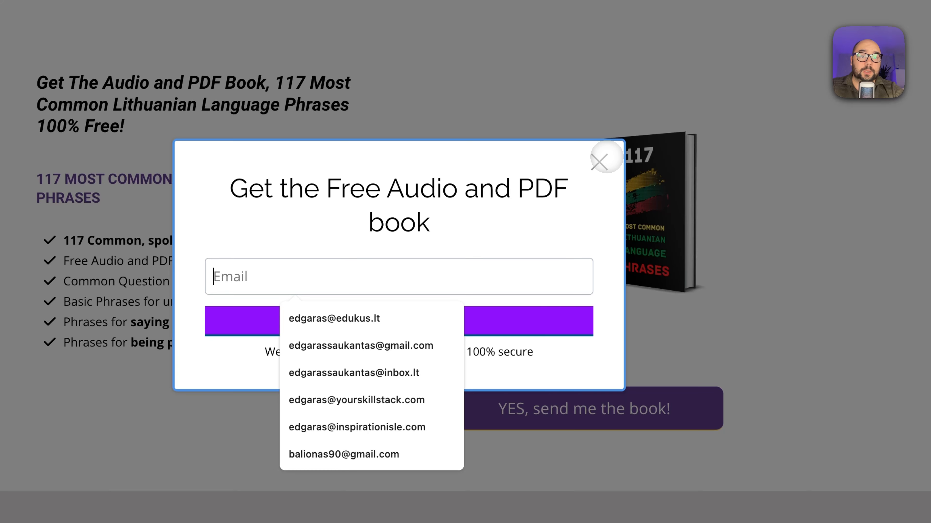
{"action": "left_click", "coordinate": [601, 164]}
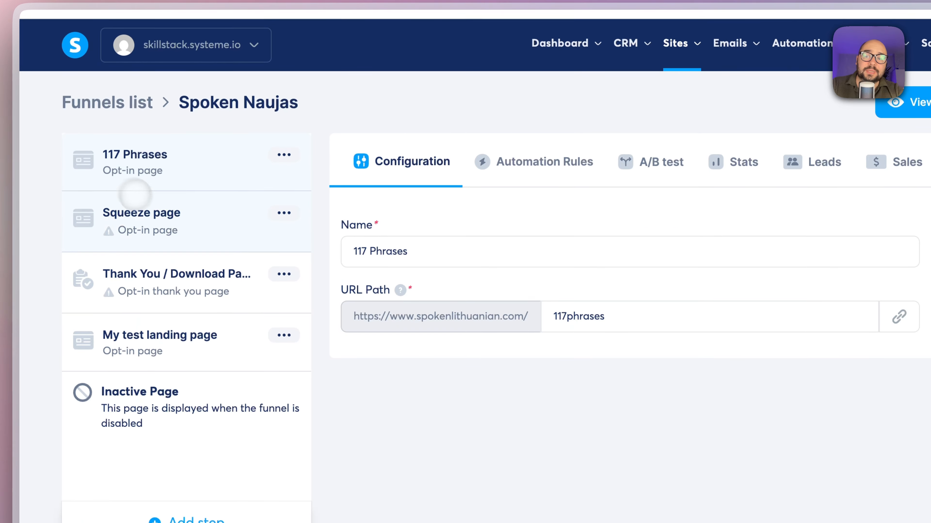
{"action": "left_click", "coordinate": [177, 215]}
{"action": "left_click", "coordinate": [177, 158]}
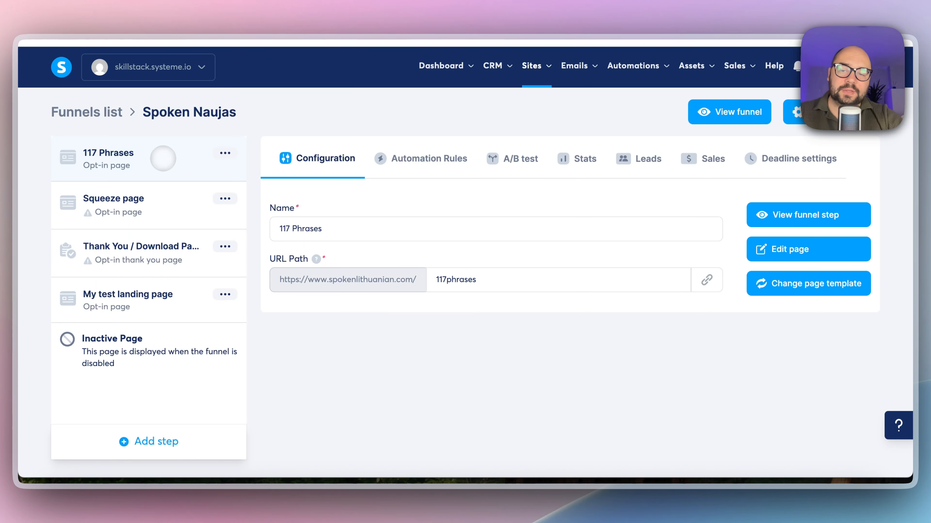
{"action": "left_click", "coordinate": [150, 200]}
{"action": "left_click", "coordinate": [166, 163]}
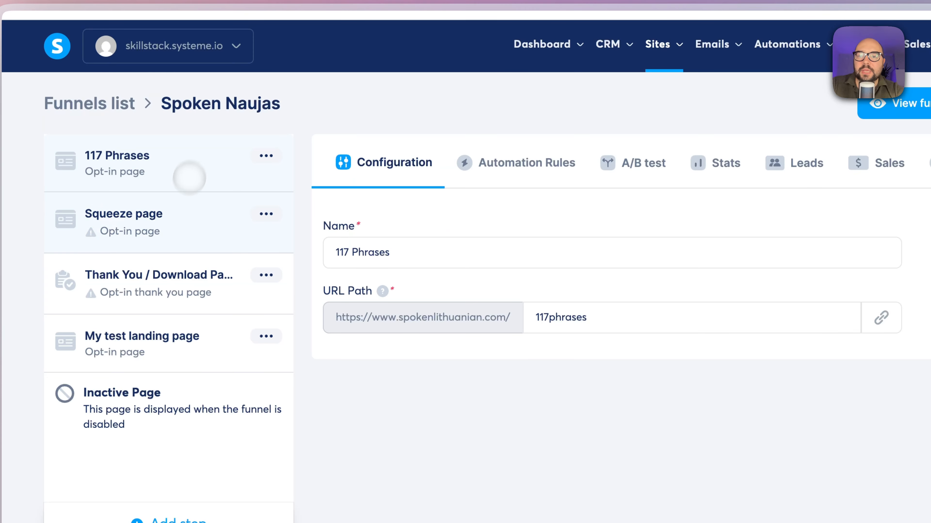
{"action": "left_click", "coordinate": [177, 233]}
{"action": "left_click", "coordinate": [198, 160]}
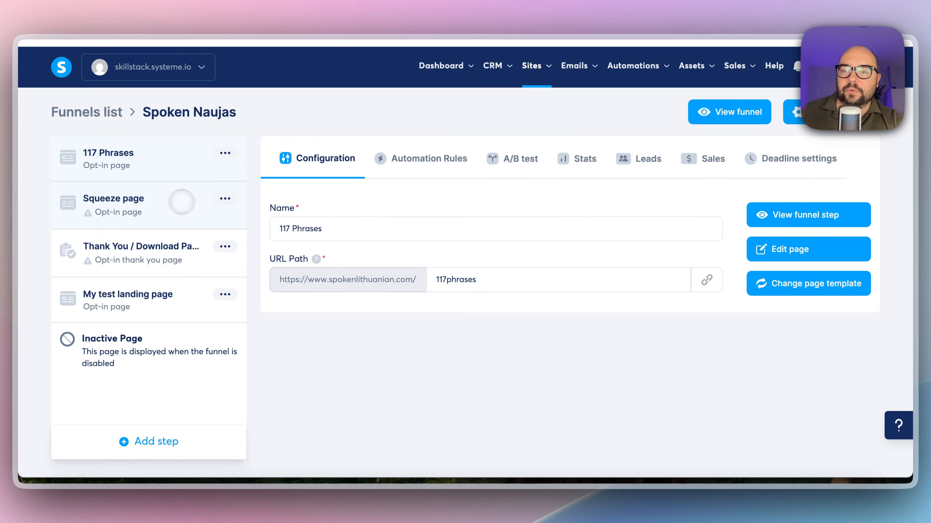
Move the Thank You / Download Page step directly below 117 Phrases and open that step
{"action": "left_click_drag", "start_coordinate": [132, 257], "coordinate": [152, 203]}
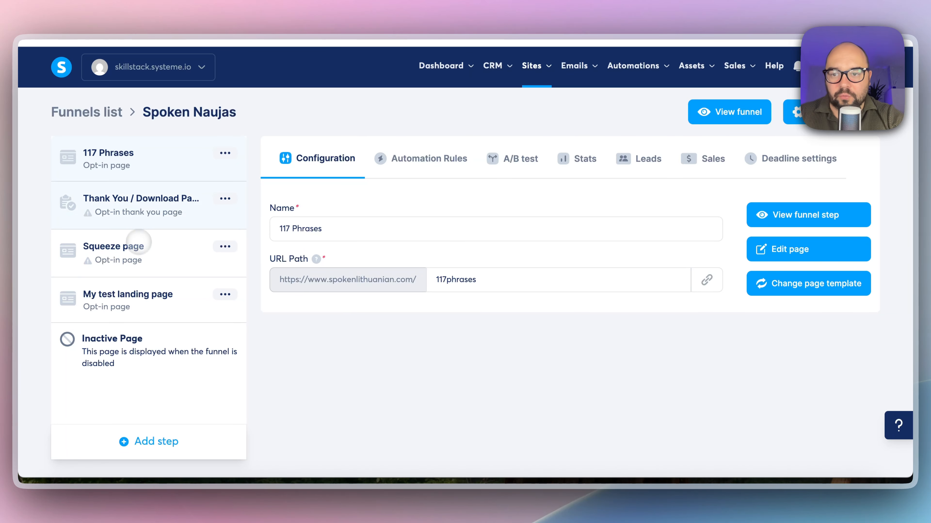
{"action": "left_click", "coordinate": [147, 207]}
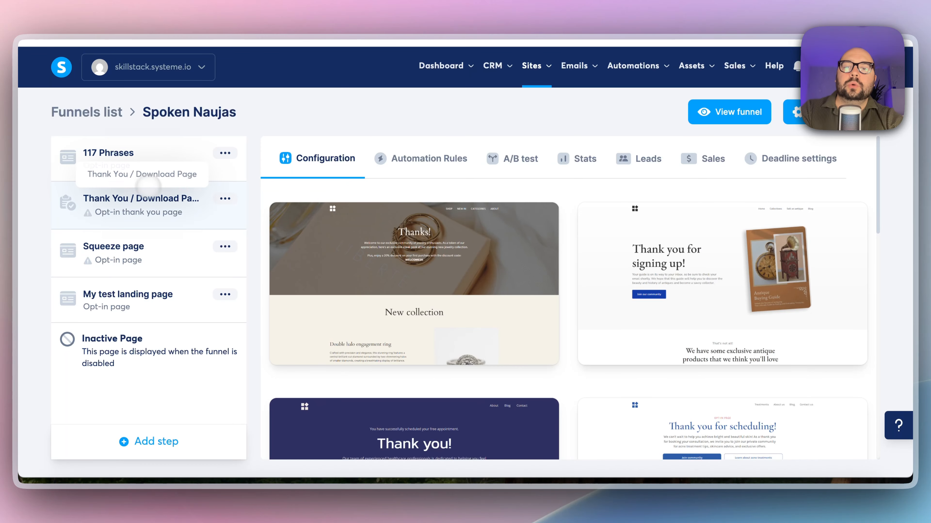
{"action": "left_click", "coordinate": [225, 199]}
{"action": "left_click", "coordinate": [83, 204]}
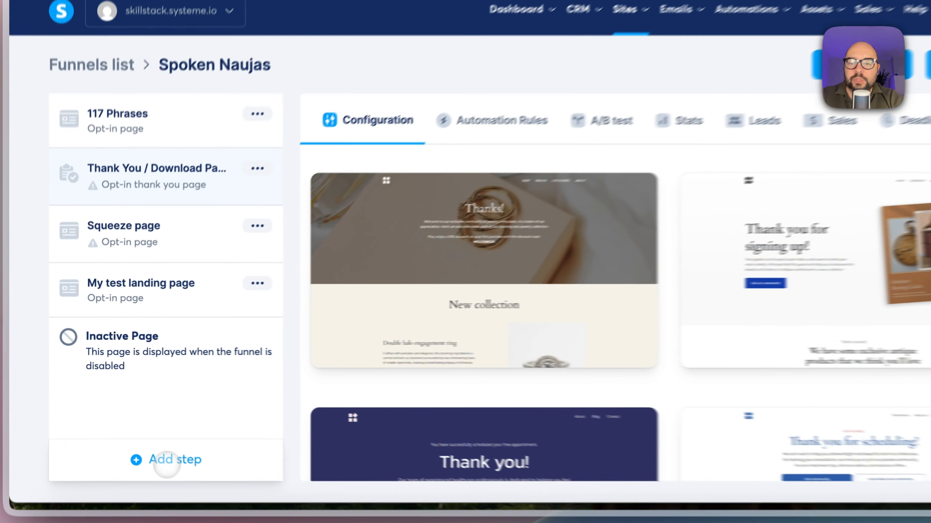
Add a funnel step named "OTO Skill Stack" of type Order form, based on a template
{"action": "left_click", "coordinate": [145, 441]}
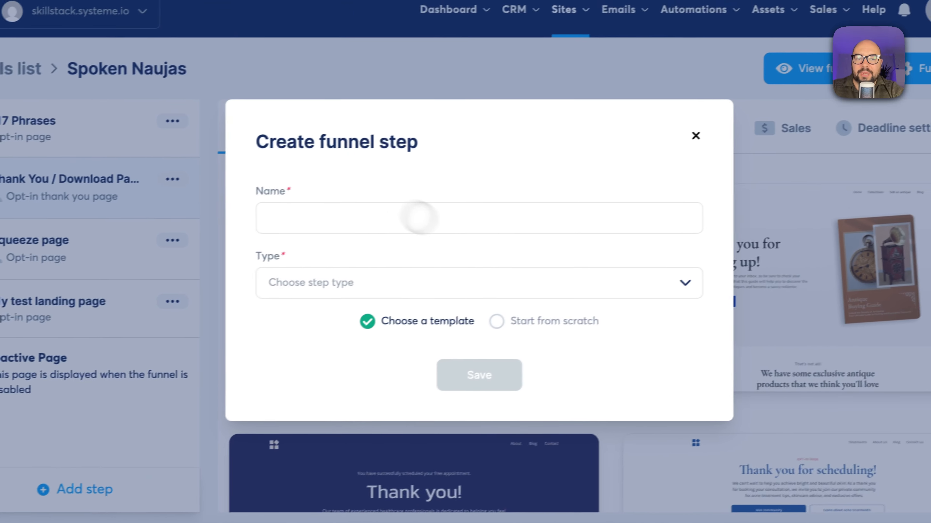
{"action": "left_click", "coordinate": [504, 226]}
{"action": "left_click", "coordinate": [623, 275]}
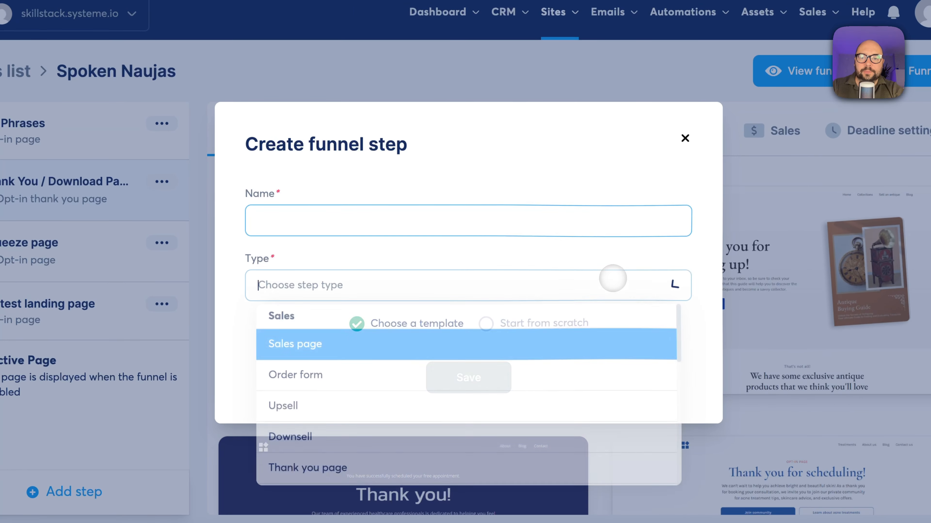
{"action": "scroll", "coordinate": [353, 415], "scroll_direction": "down", "scroll_amount": 1}
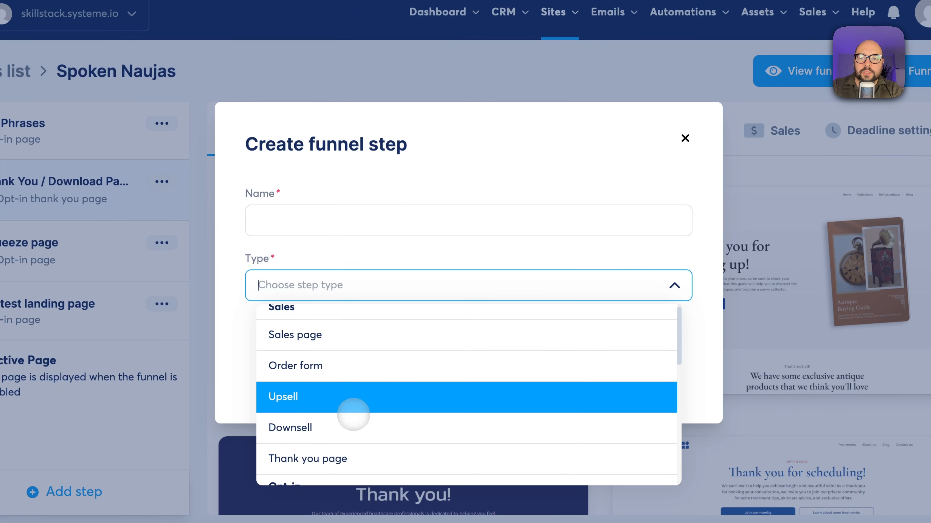
{"action": "scroll", "coordinate": [353, 415], "scroll_direction": "up", "scroll_amount": 1}
{"action": "left_click", "coordinate": [352, 382]}
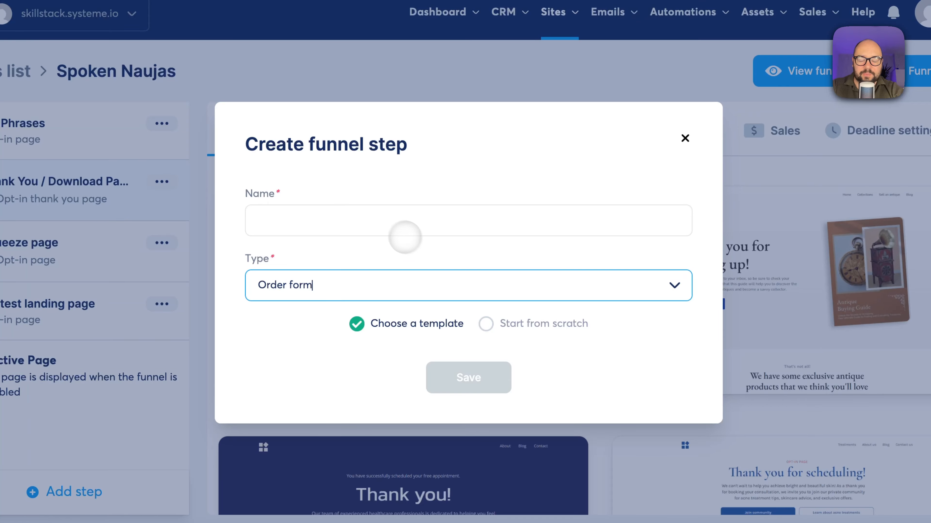
{"action": "left_click", "coordinate": [389, 226]}
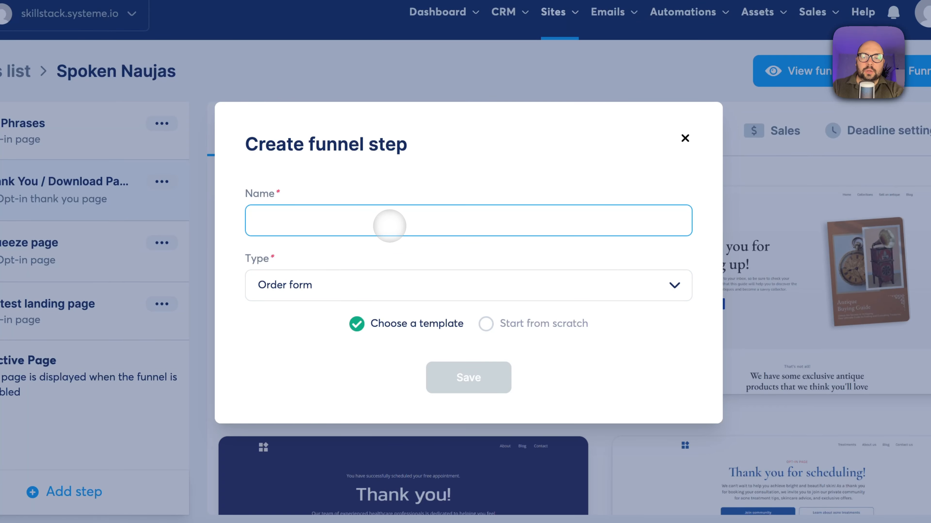
{"action": "type", "text": "OTO"}
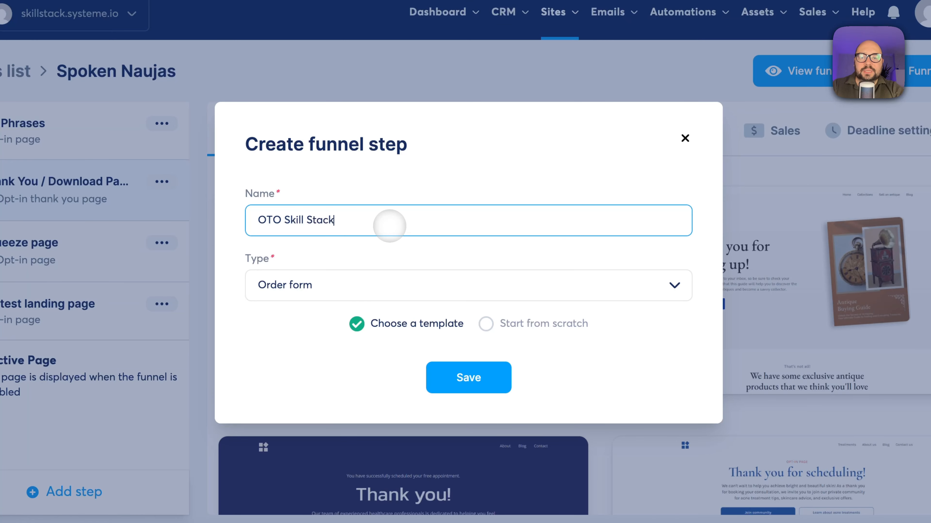
{"action": "type", "text": "Skill Stack"}
{"action": "left_click", "coordinate": [468, 378]}
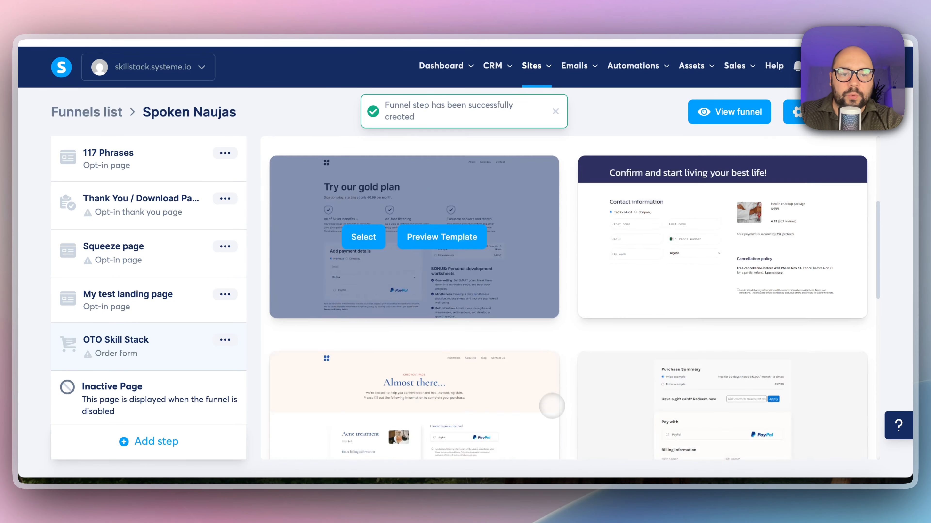
Choose the dark Copywriting Course checkout template for the OTO Skill Stack order form
{"action": "scroll", "coordinate": [551, 406], "scroll_direction": "down", "scroll_amount": 15}
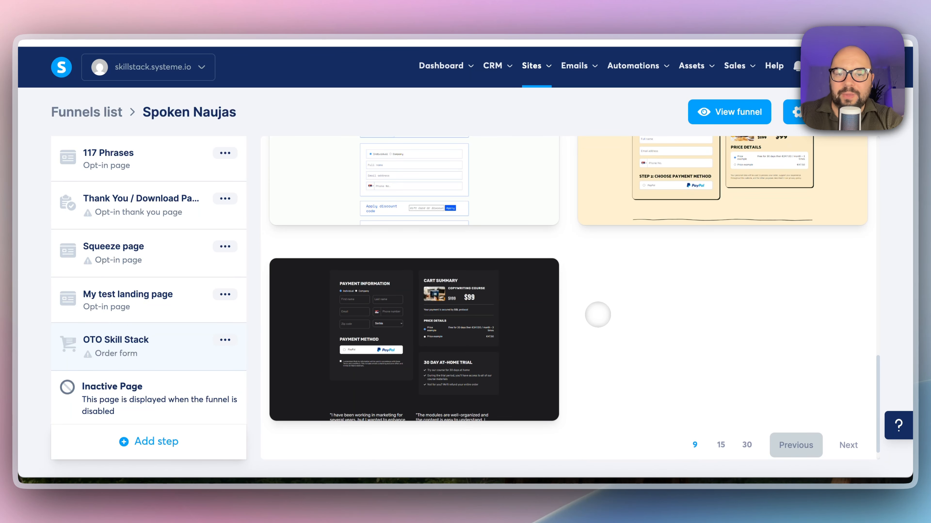
{"action": "scroll", "coordinate": [597, 315], "scroll_direction": "up", "scroll_amount": 2}
{"action": "mouse_move", "coordinate": [425, 361]}
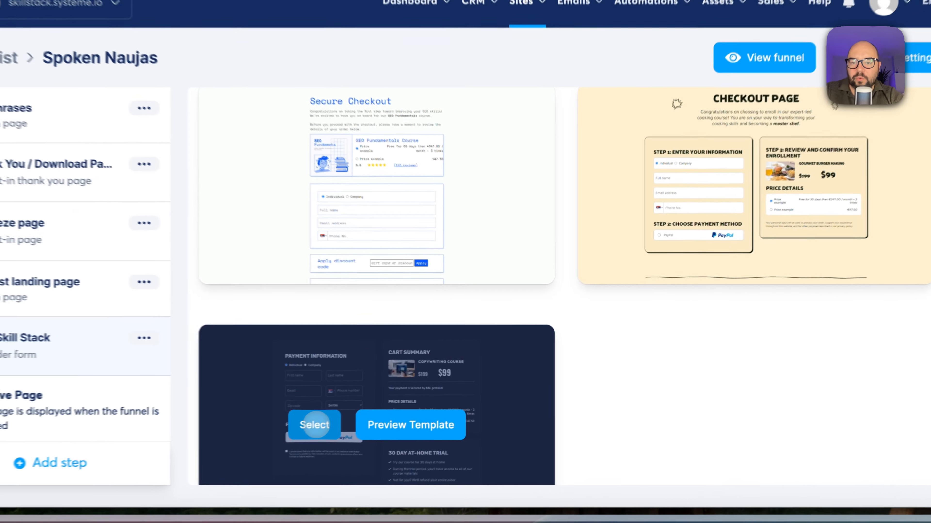
{"action": "left_click", "coordinate": [315, 425]}
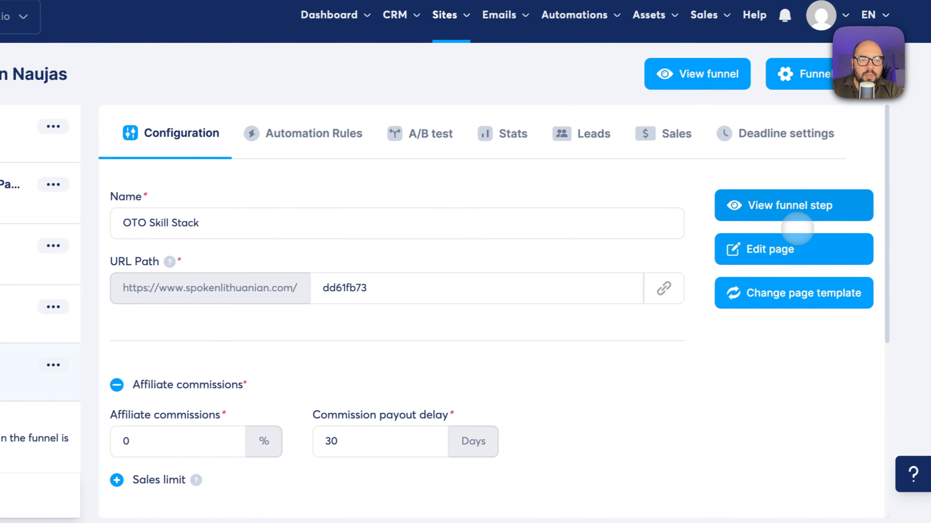
Move the OTO Skill Stack step directly below the 117 Phrases step and select it
{"action": "left_click_drag", "start_coordinate": [141, 365], "coordinate": [129, 141]}
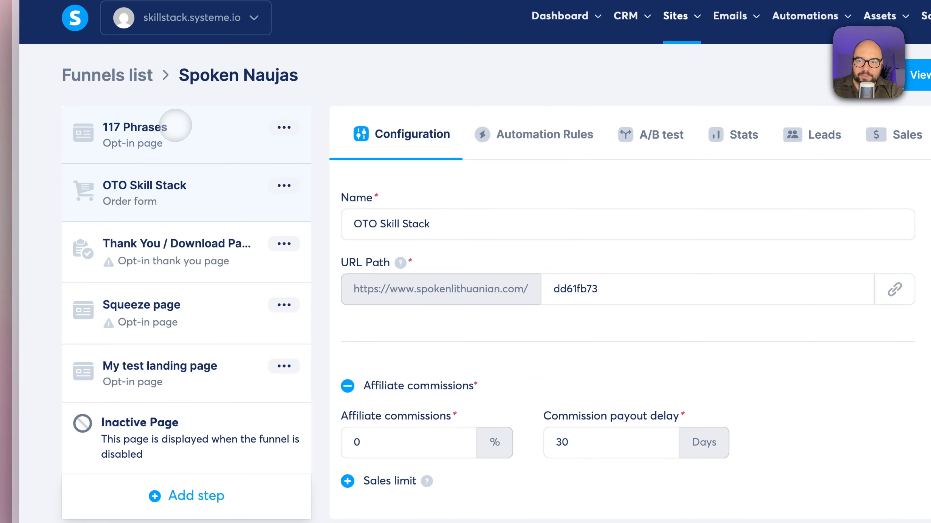
{"action": "left_click", "coordinate": [178, 141]}
{"action": "left_click", "coordinate": [162, 199]}
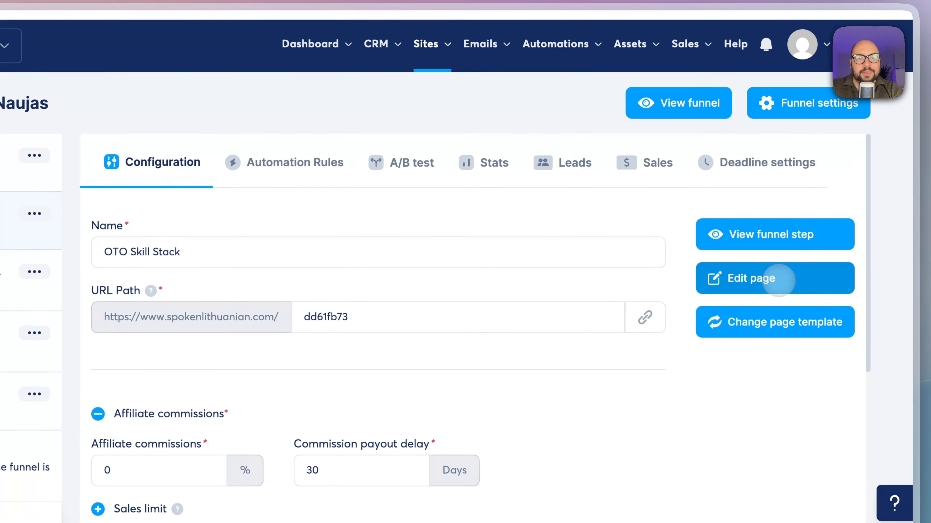
Open the OTO Skill Stack page in the editor and change the course title in the cart summary to "YOUTUBE COURSE"
{"action": "left_click", "coordinate": [875, 262]}
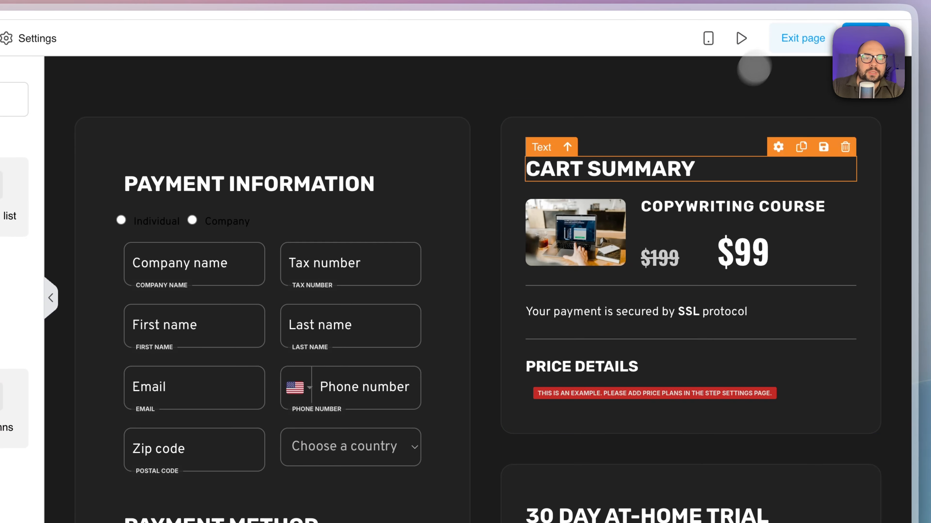
{"action": "left_click", "coordinate": [735, 206]}
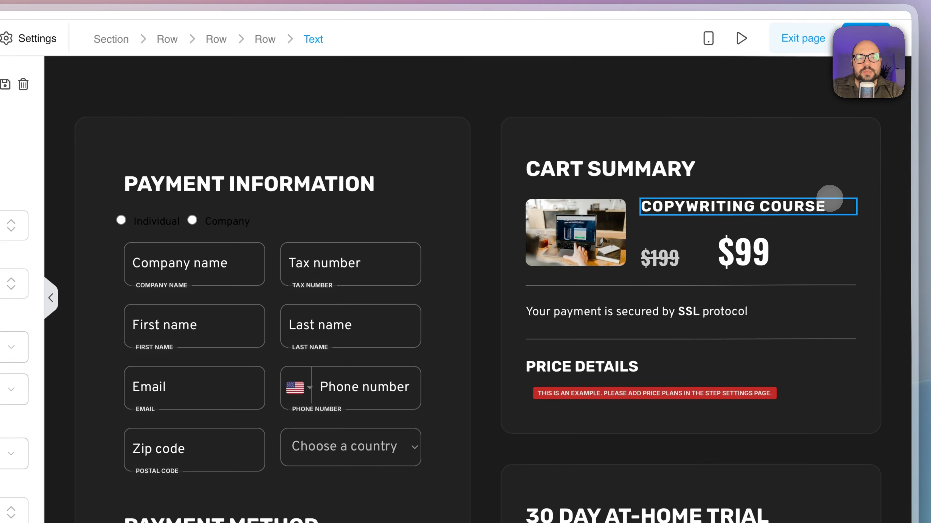
{"action": "left_click", "coordinate": [830, 208]}
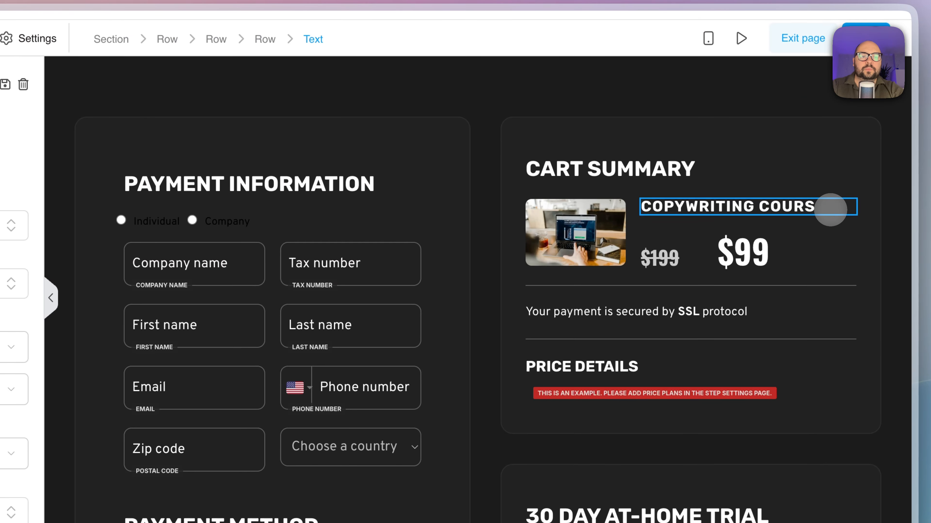
{"action": "key", "text": "BackSpace"}
{"action": "key", "text": "BackSpace"}
{"action": "type", "text": "YOUTUBE CO"}
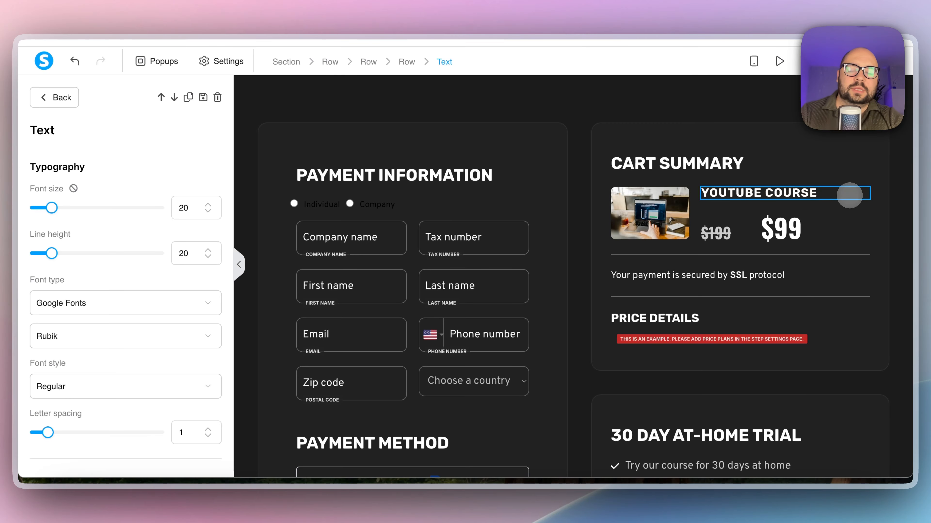
{"action": "type", "text": "URSE"}
{"action": "left_click", "coordinate": [667, 367]}
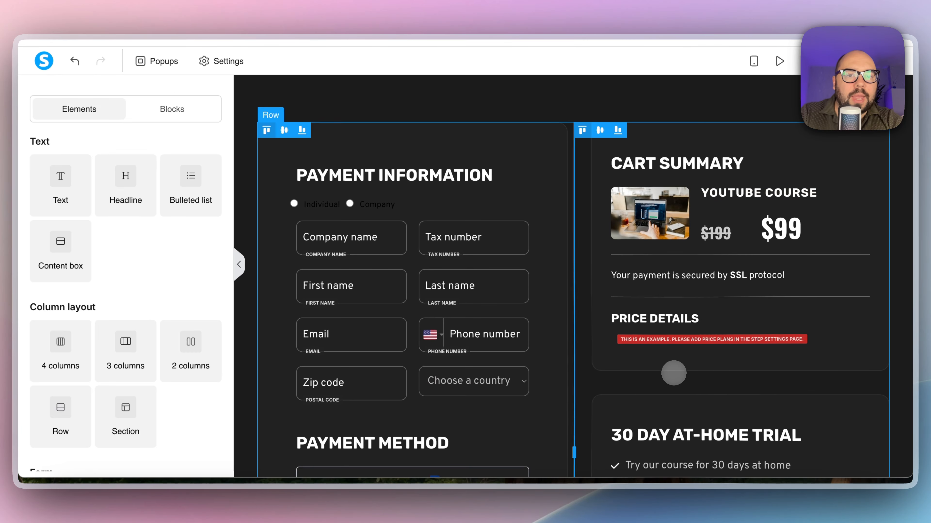
Add a Video element above the payment information area and open the settings of the section containing it
{"action": "scroll", "coordinate": [161, 306], "scroll_direction": "down", "scroll_amount": 10}
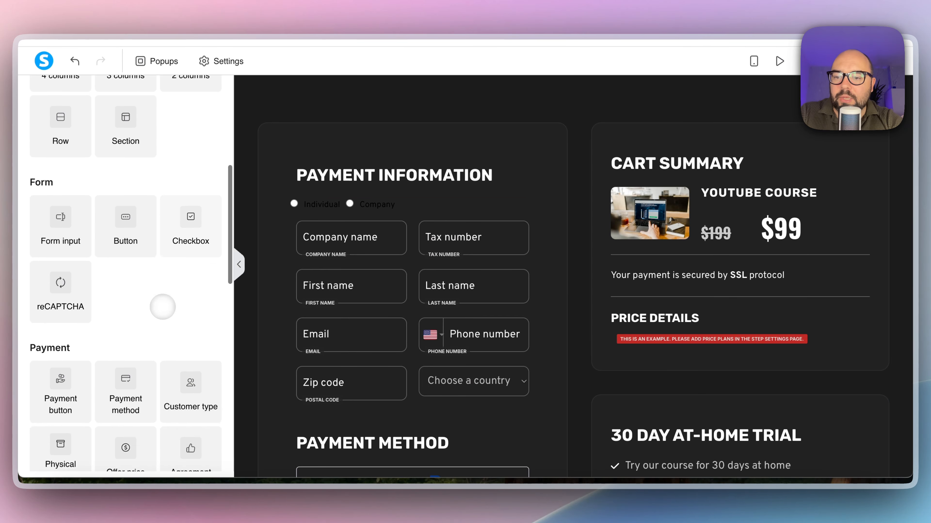
{"action": "scroll", "coordinate": [163, 307], "scroll_direction": "down", "scroll_amount": 5}
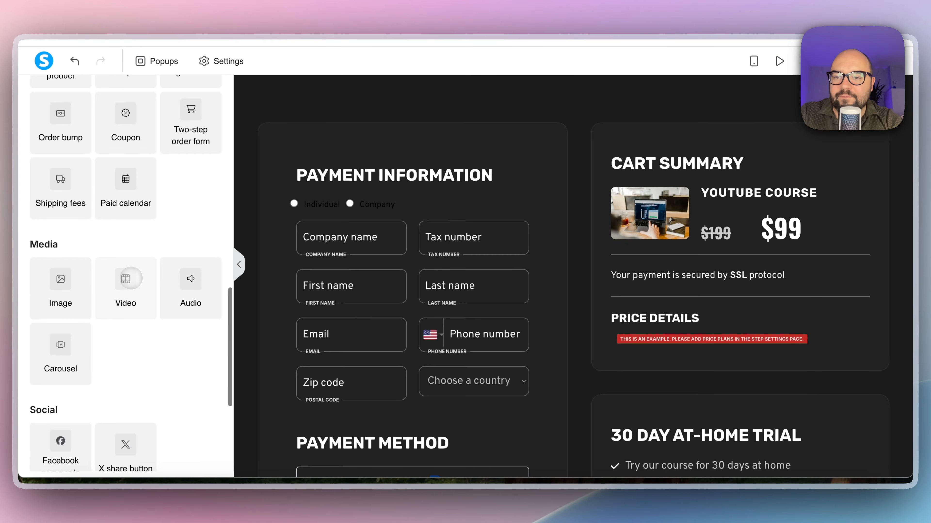
{"action": "left_click_drag", "start_coordinate": [128, 278], "coordinate": [552, 91]}
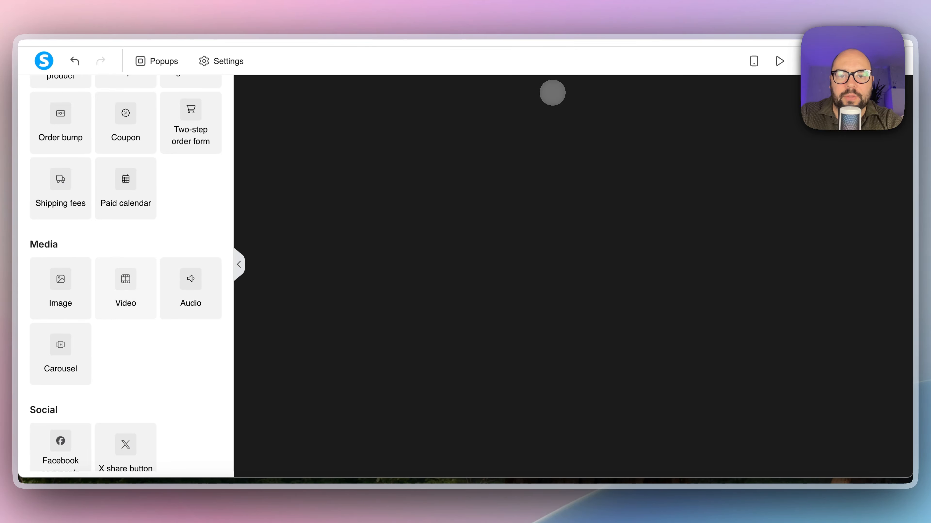
{"action": "left_click", "coordinate": [381, 304]}
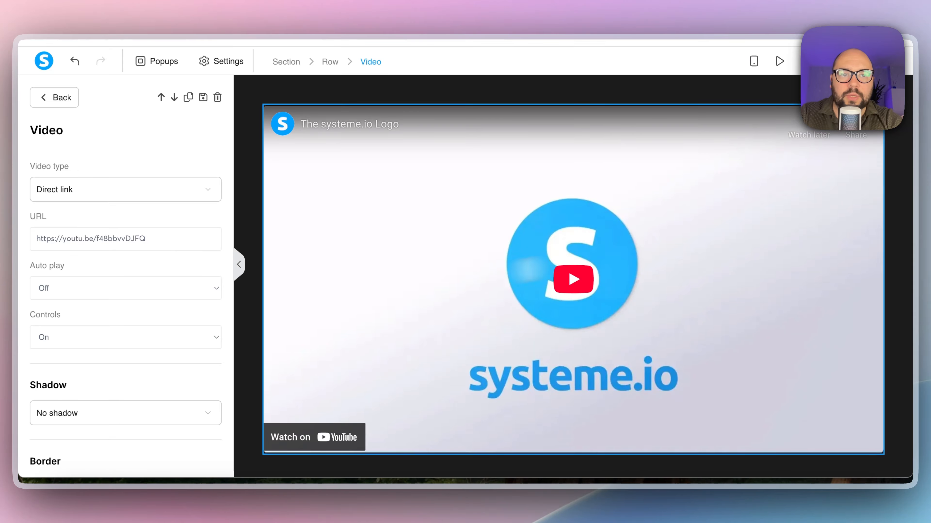
{"action": "left_click", "coordinate": [886, 248]}
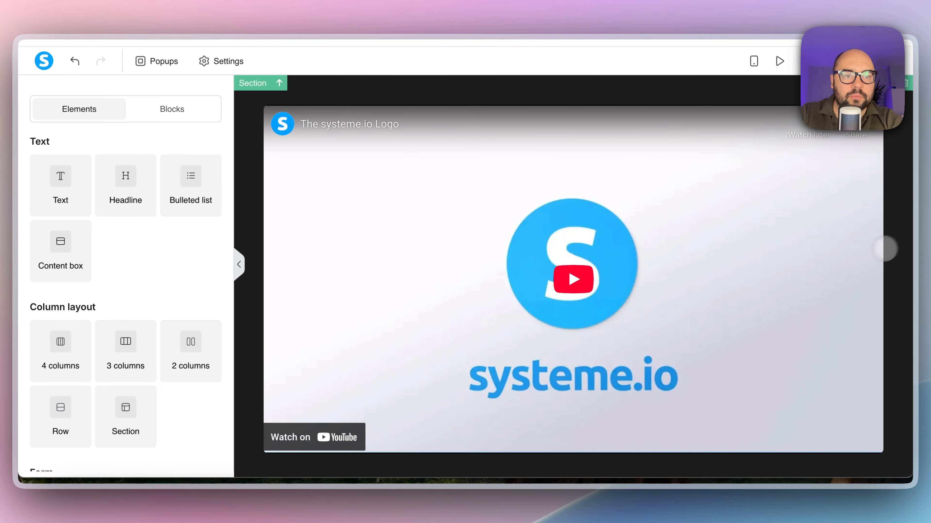
{"action": "left_click", "coordinate": [899, 242]}
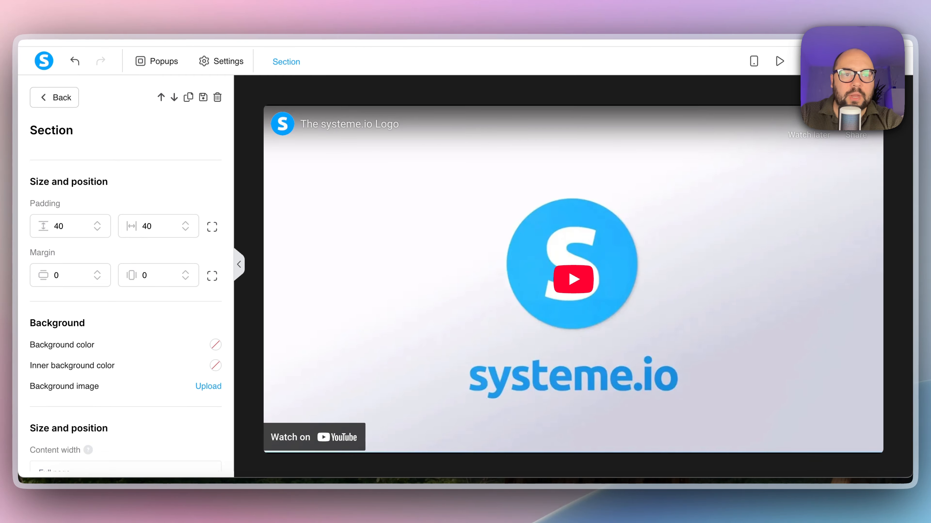
Undo the placement of the full-width video above the checkout content and return to the page elements
{"action": "left_click", "coordinate": [75, 62]}
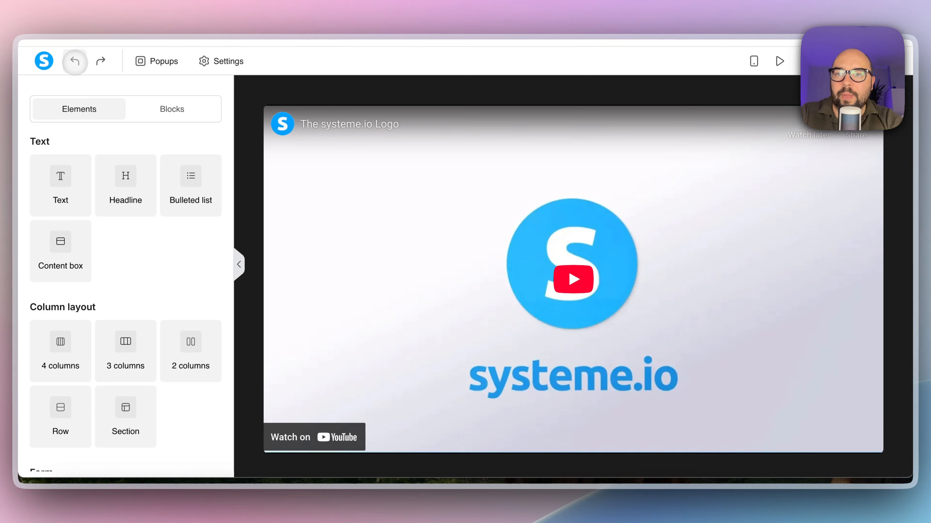
{"action": "left_click", "coordinate": [75, 61]}
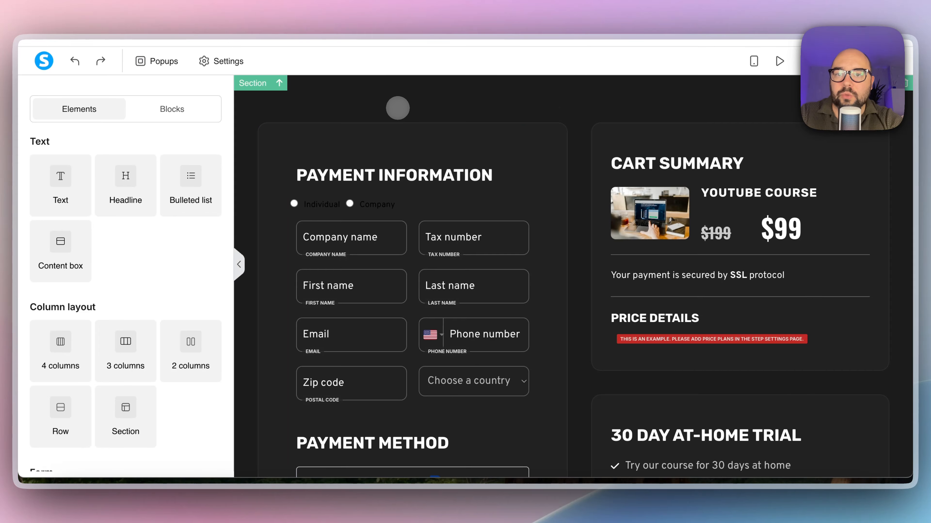
{"action": "left_click", "coordinate": [398, 108]}
{"action": "left_click", "coordinate": [46, 96]}
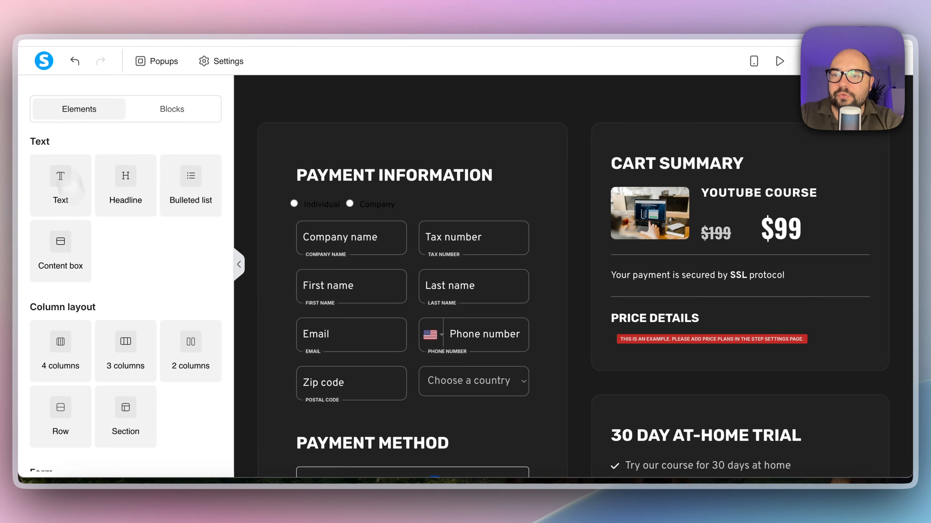
Add a Video element directly above the Payment Information box, within its column beside the cart summary, and exit the page editor
{"action": "scroll", "coordinate": [99, 293], "scroll_direction": "down", "scroll_amount": 10}
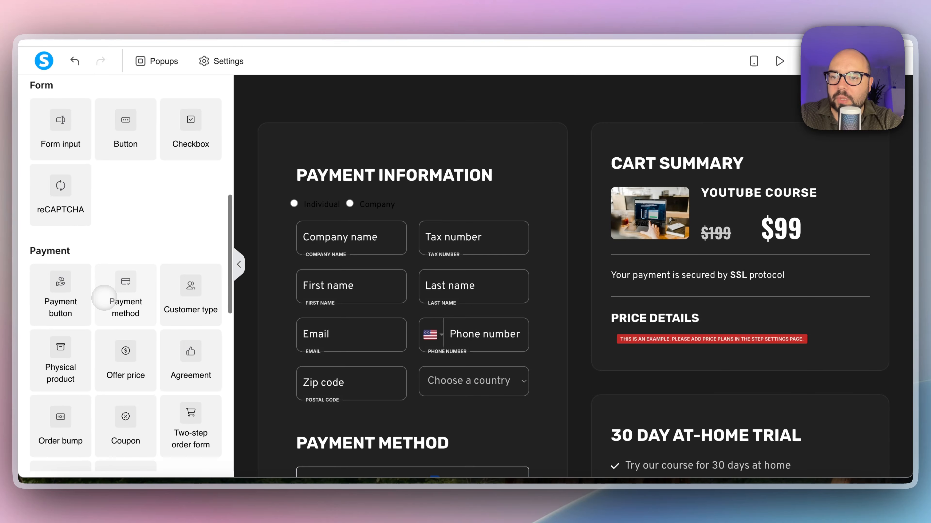
{"action": "scroll", "coordinate": [104, 298], "scroll_direction": "down", "scroll_amount": 10}
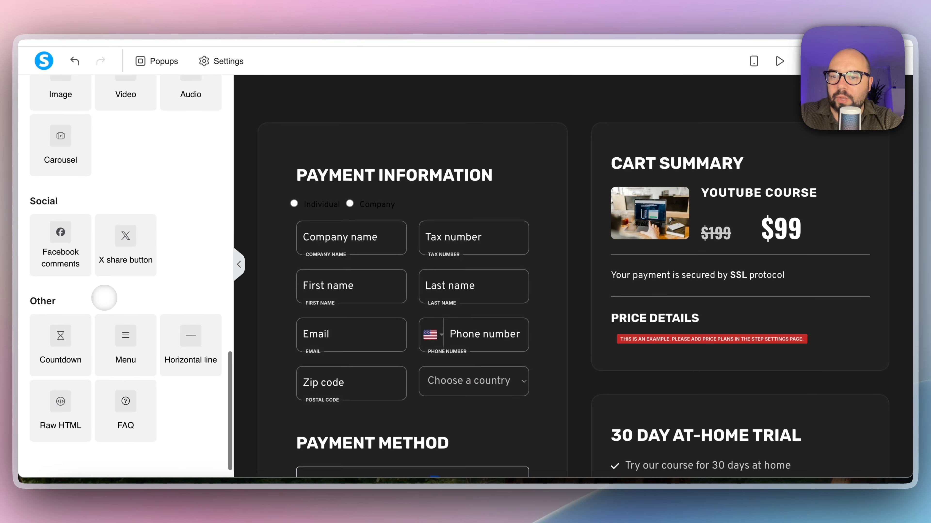
{"action": "scroll", "coordinate": [168, 284], "scroll_direction": "up", "scroll_amount": 10}
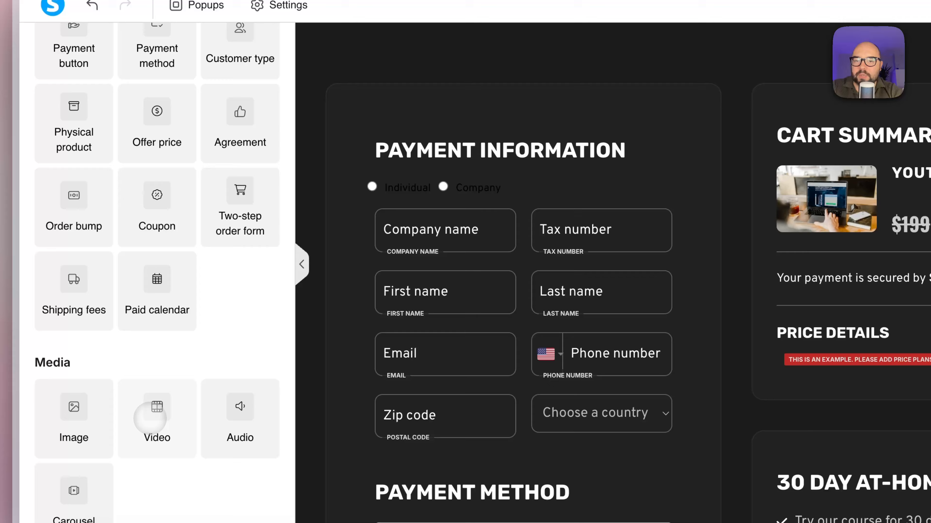
{"action": "left_click_drag", "start_coordinate": [126, 390], "coordinate": [445, 113]}
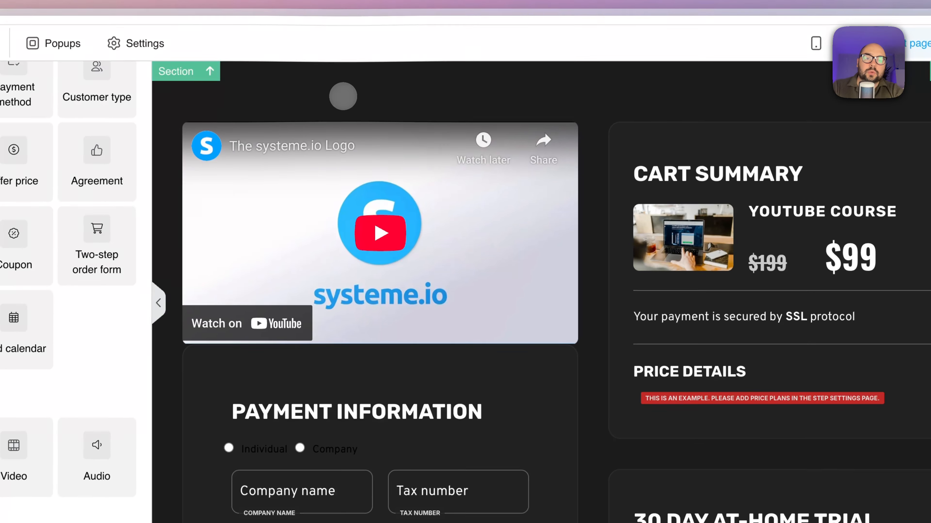
{"action": "left_click", "coordinate": [386, 32]}
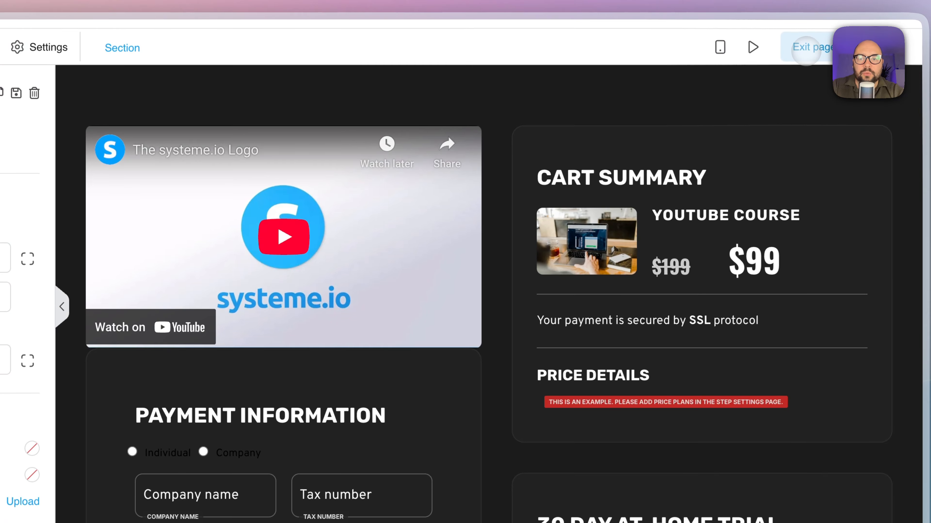
{"action": "left_click", "coordinate": [802, 47]}
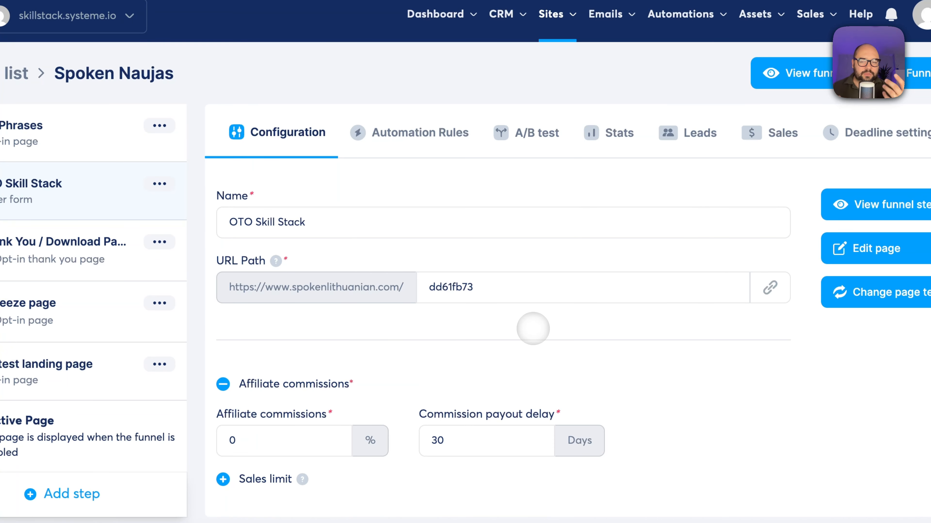